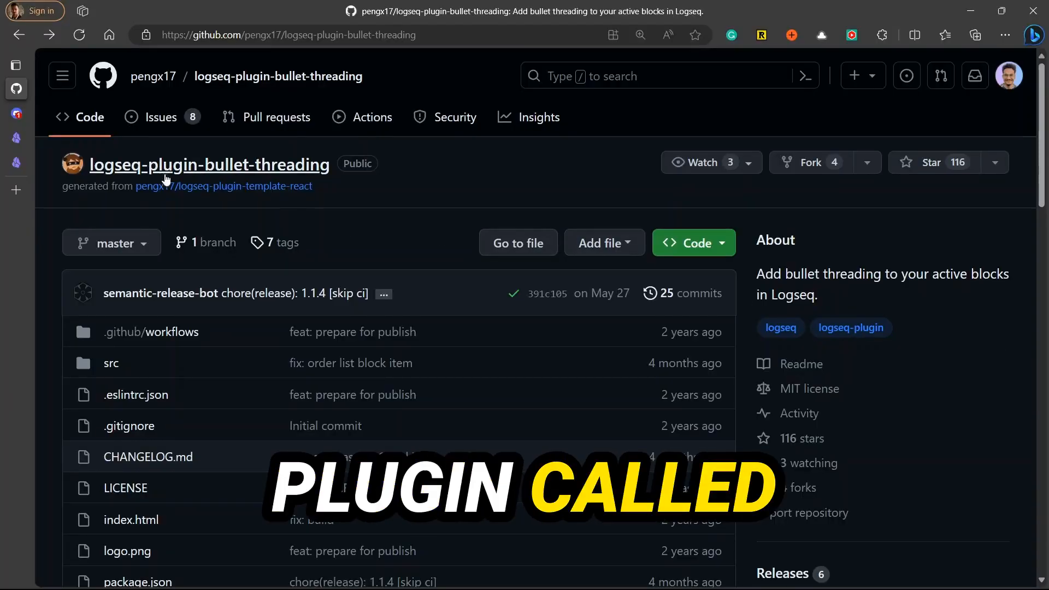
scroll(168, 260, down, 8)
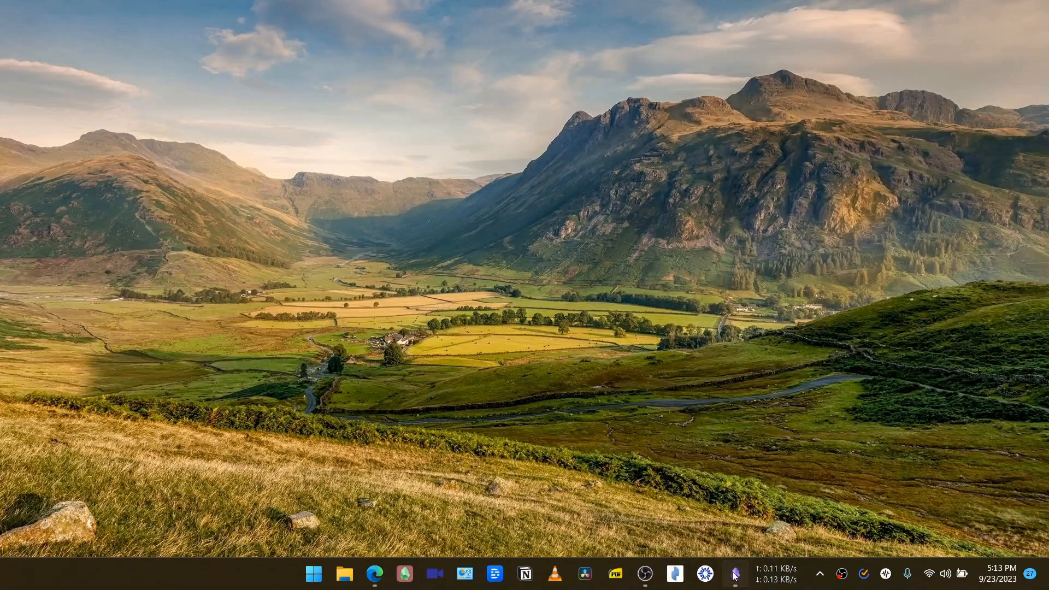
Restore the Second-Brain vault and jump to the H2 heading in the Outline CSS note
click(734, 576)
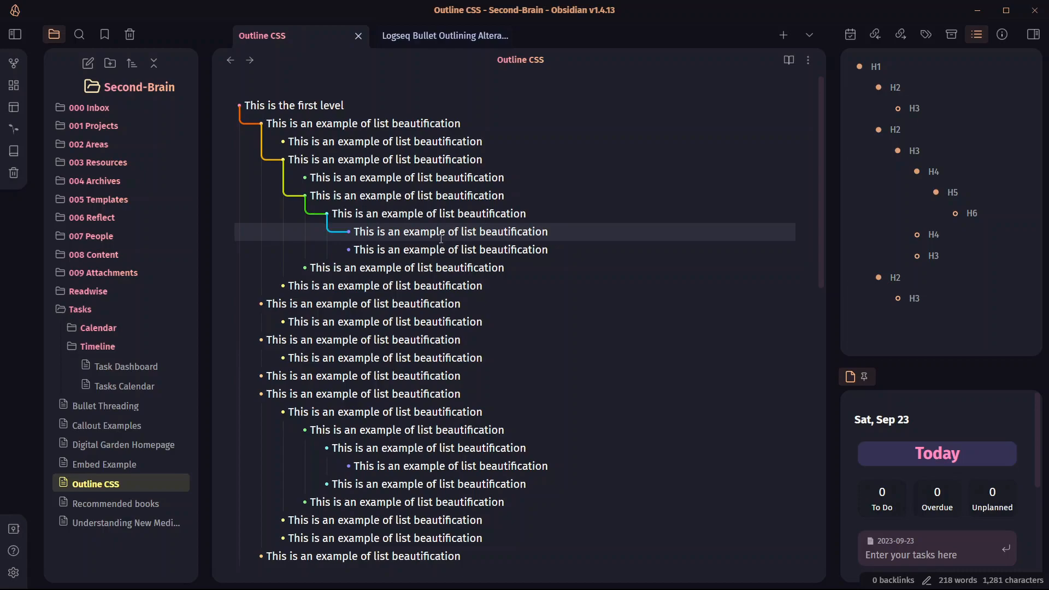
mouse_move(504, 226)
scroll(445, 375, down, 5)
scroll(312, 214, down, 4)
scroll(311, 214, up, 3)
scroll(276, 160, up, 2)
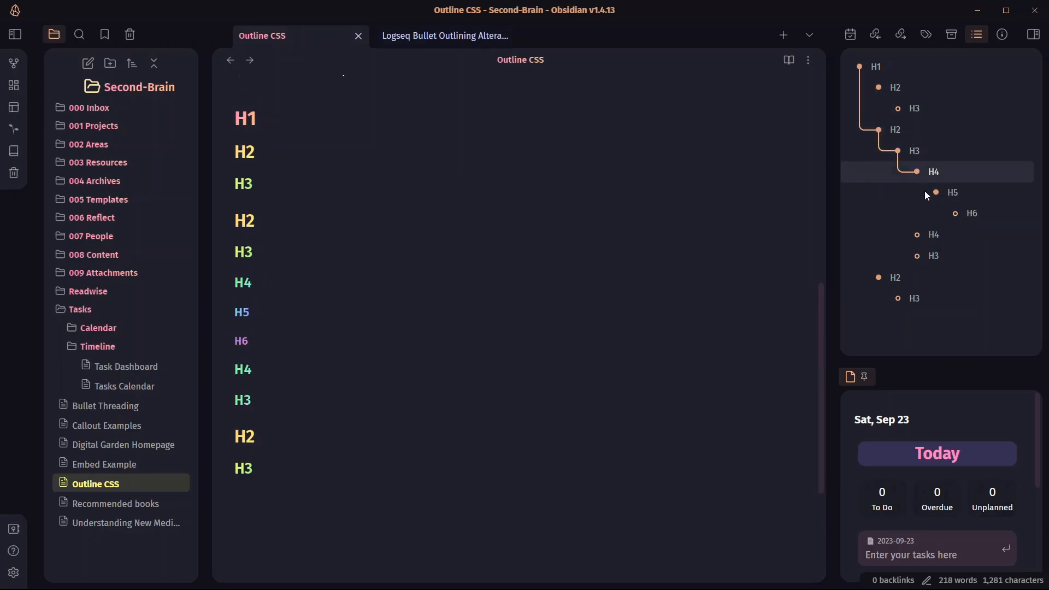
click(954, 217)
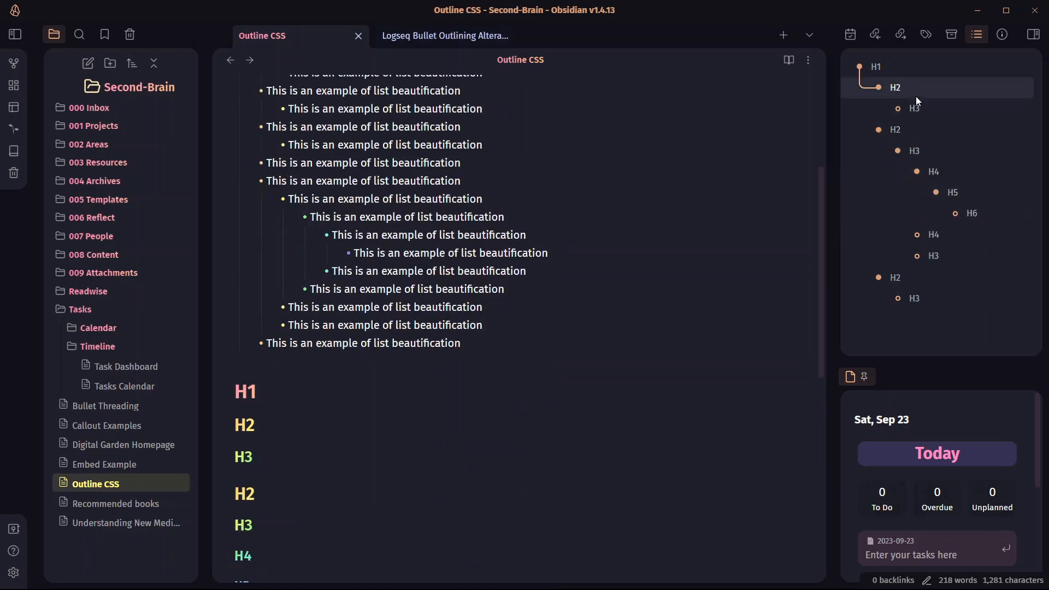
scroll(417, 328, up, 5)
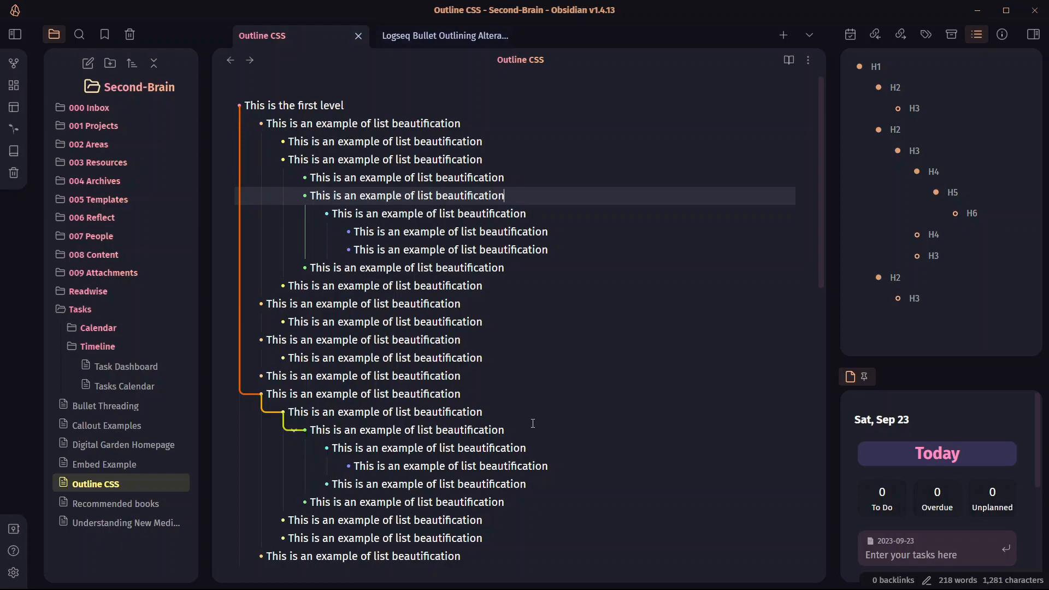
mouse_move(735, 573)
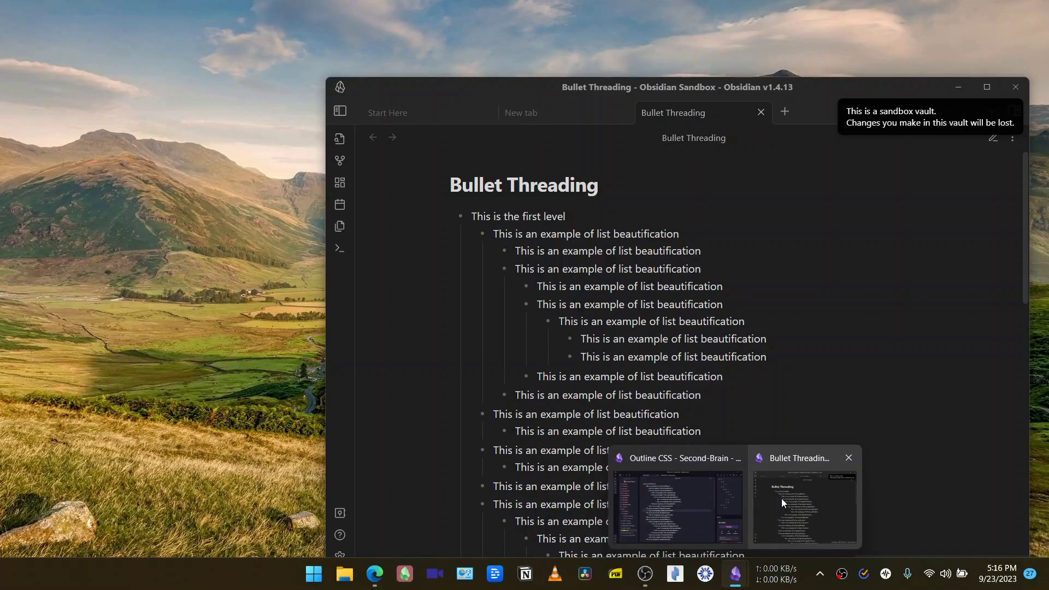
Bring the sandbox Bullet Threading note forward, inspect its bullet list, and maximize the window
click(782, 498)
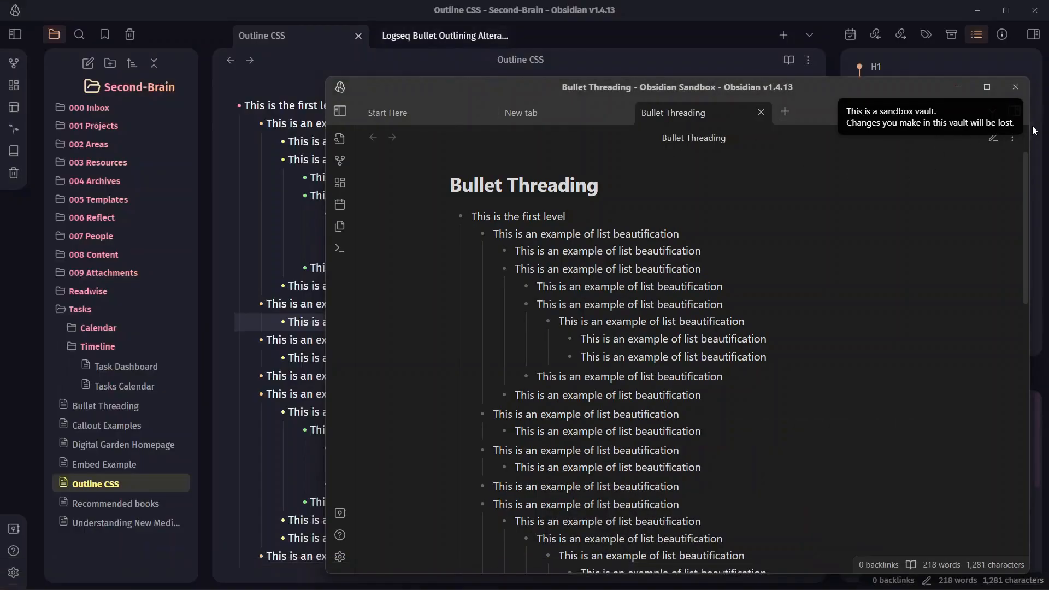
drag(465, 217, 581, 304)
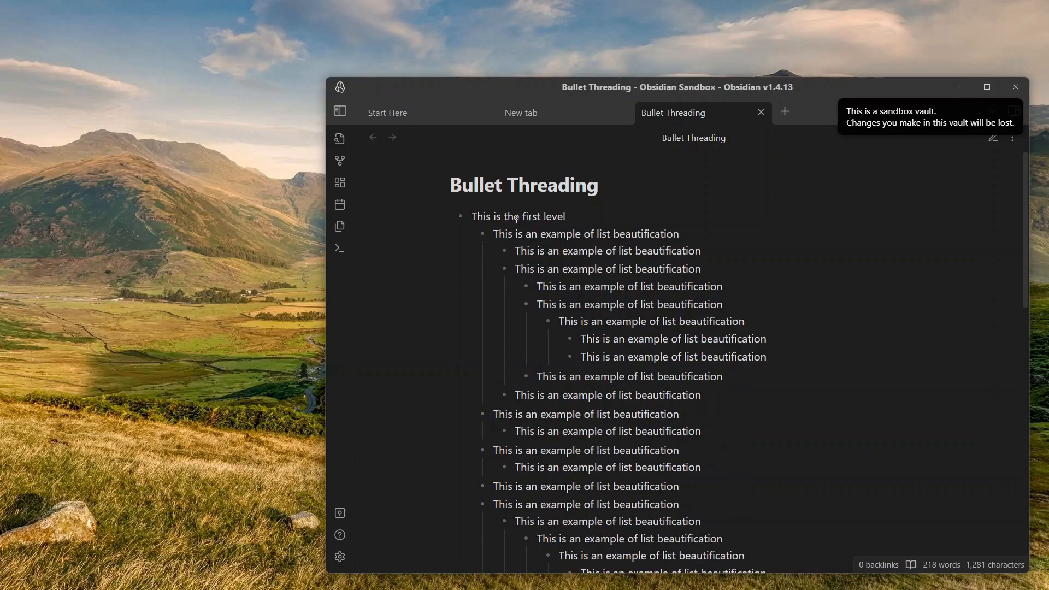
drag(541, 235, 654, 466)
click(660, 442)
click(985, 87)
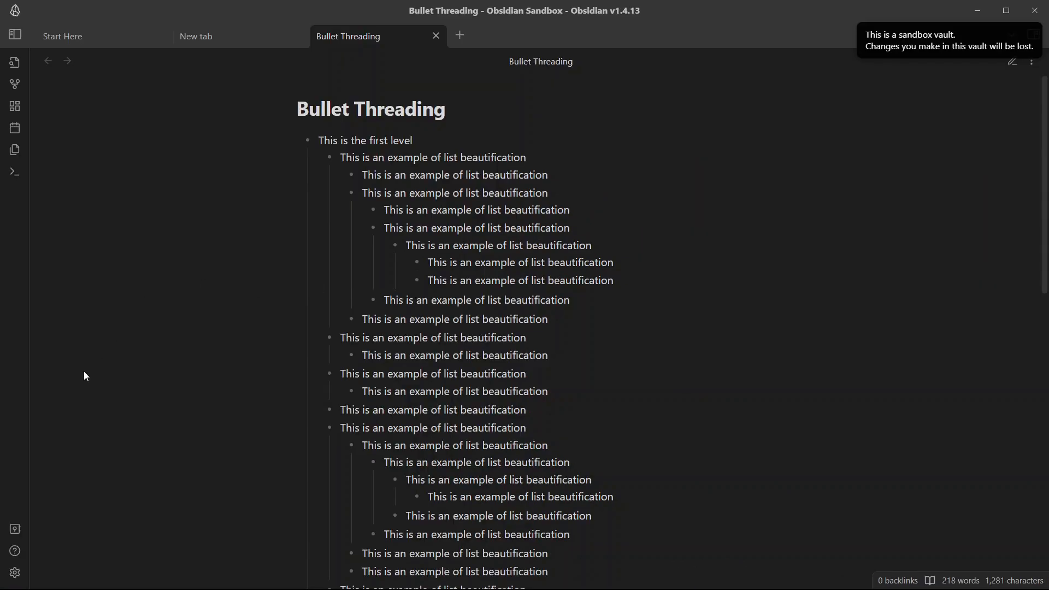
From Obsidian's Appearance settings, show the sandbox vault's empty snippets folder
click(14, 573)
click(247, 129)
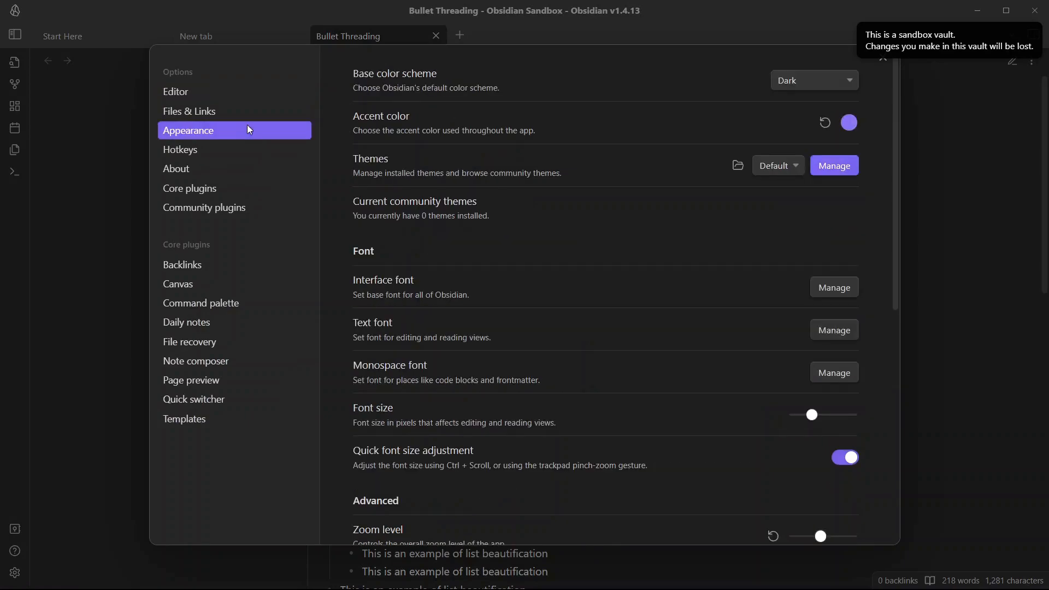
scroll(641, 311, down, 5)
scroll(642, 311, down, 2)
scroll(641, 307, down, 1)
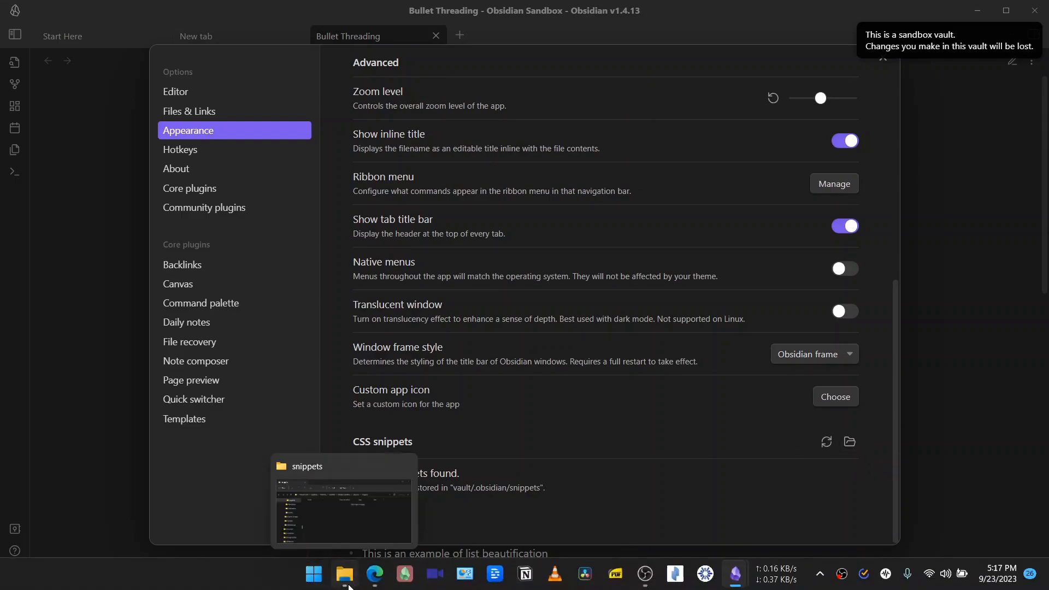
click(347, 580)
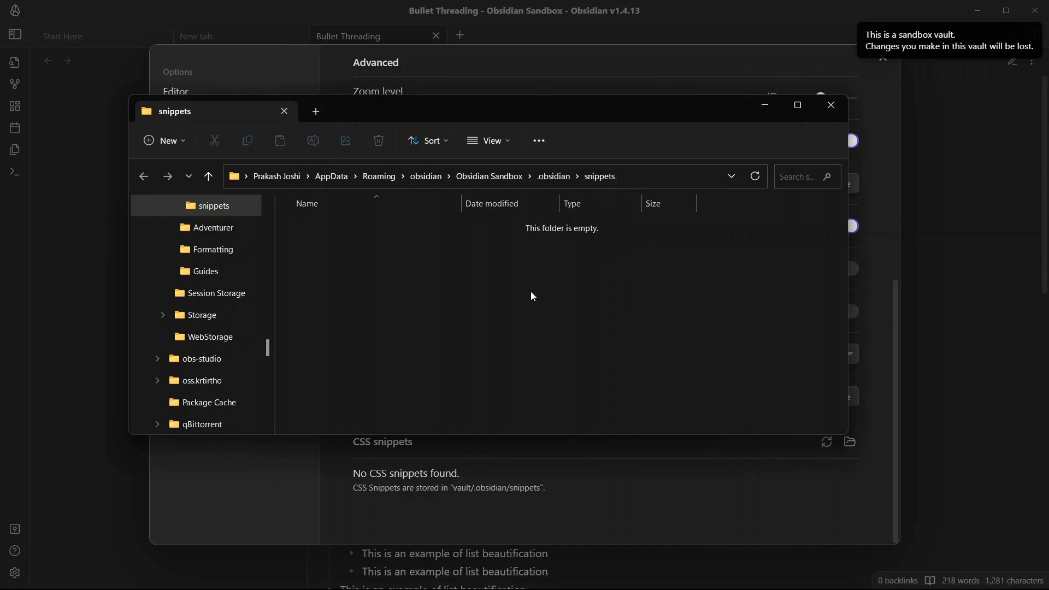
Create a new text document named Bullet Threading.css there and open it in the editor
right_click(480, 263)
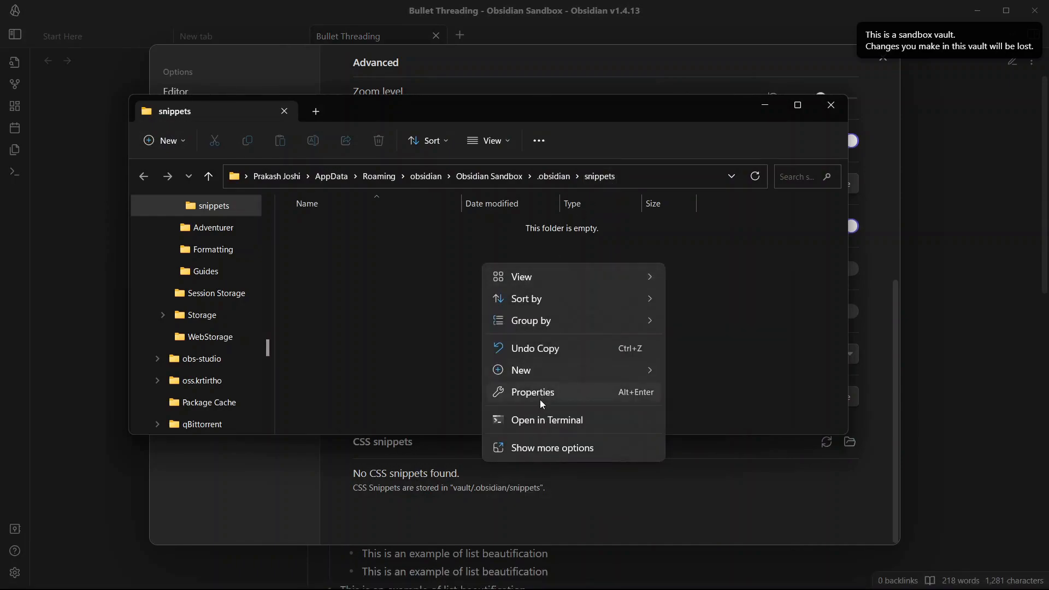
mouse_move(522, 370)
click(712, 518)
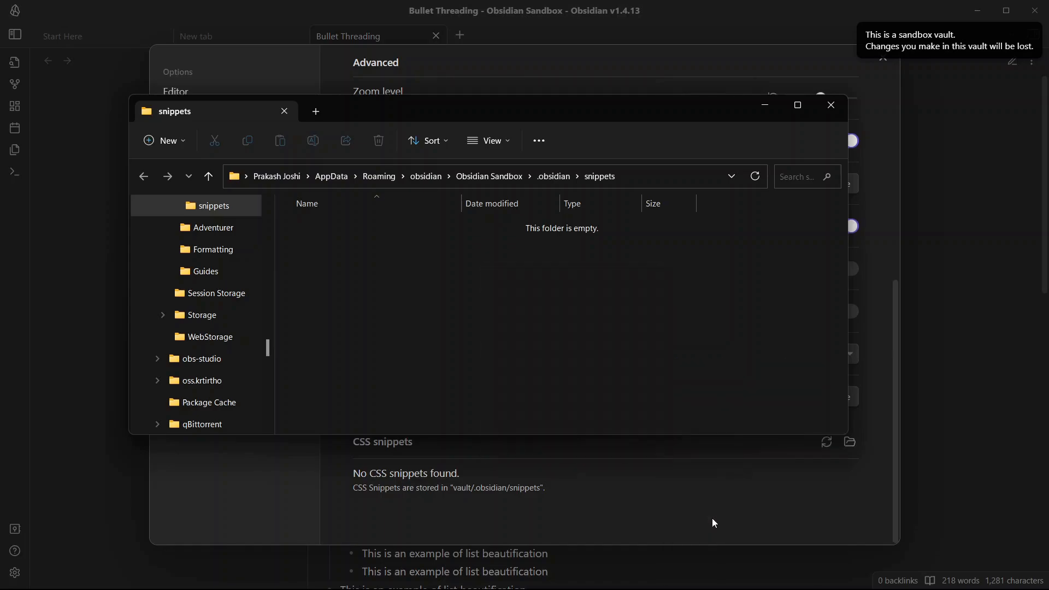
click(392, 227)
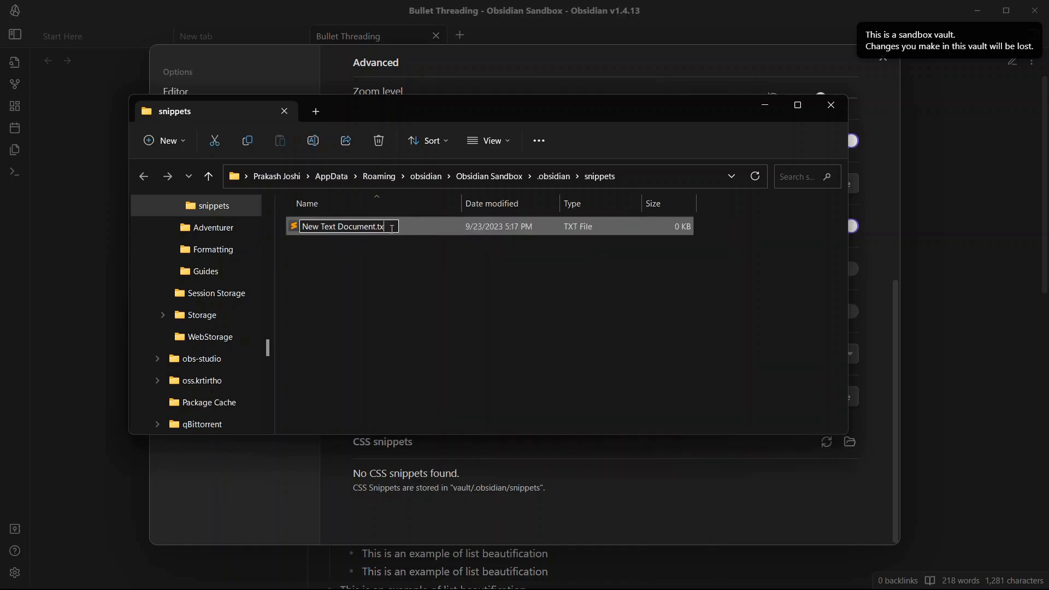
key(BackSpace)
key(BackSpace)
text(css)
key(shift+Home)
text(Bullet Thr)
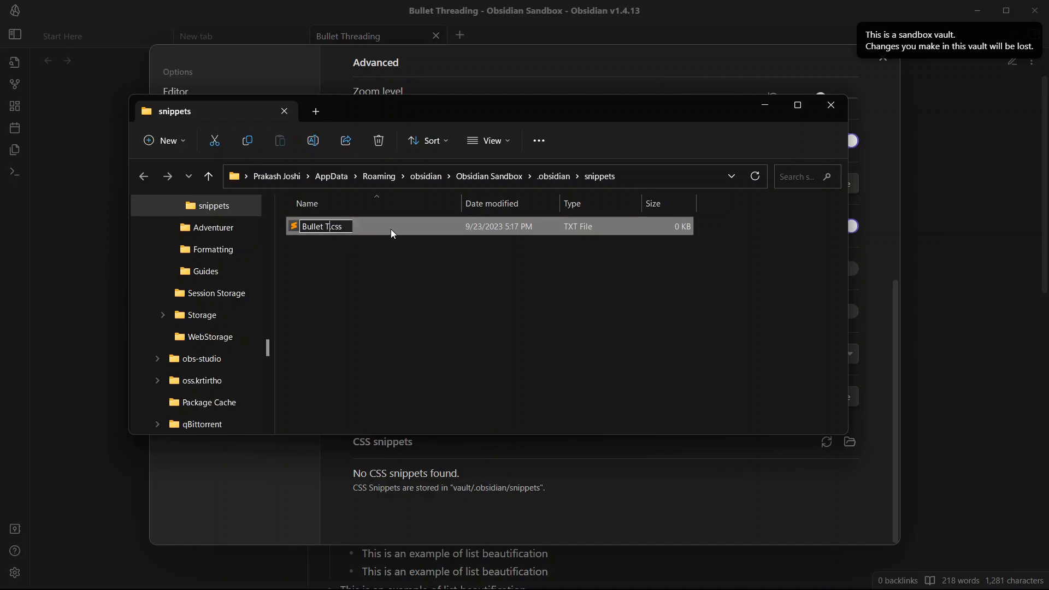
text(eading)
key(Return)
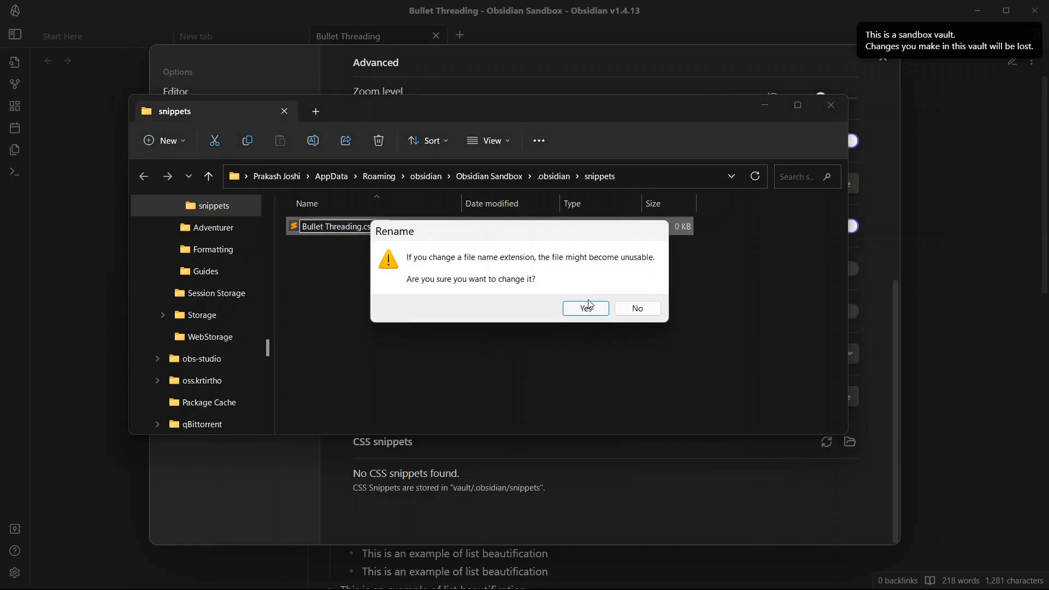
click(586, 309)
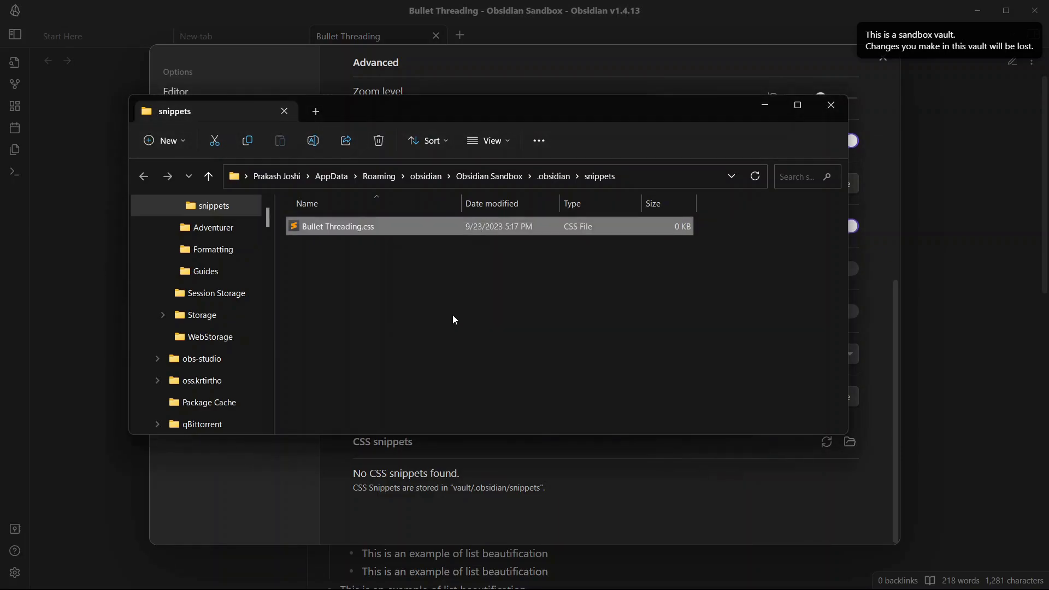
double_click(377, 230)
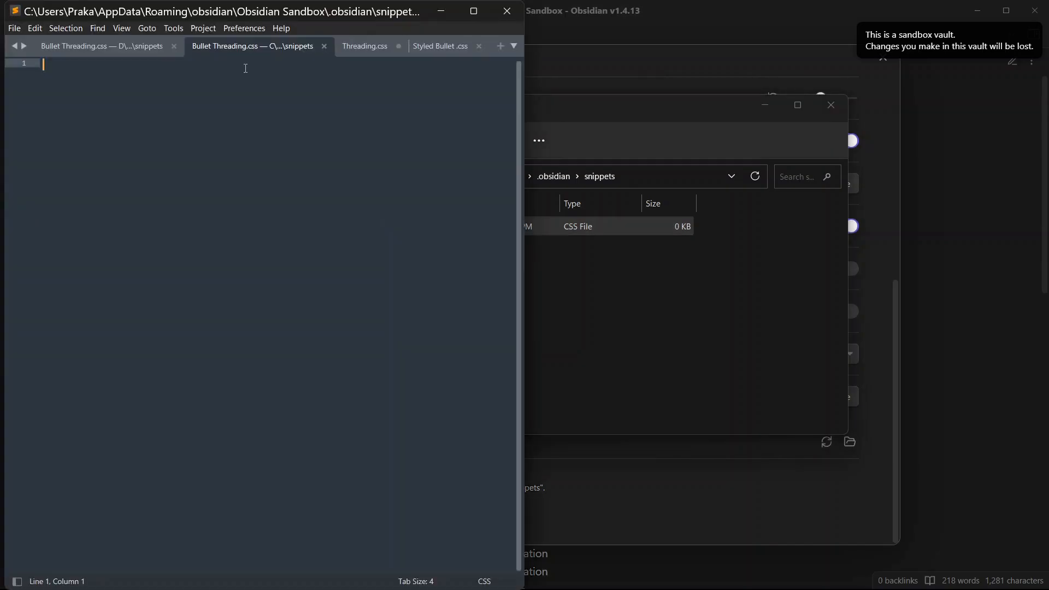
Close the extra Bullet Threading.css tab from another folder in Sublime Text
click(175, 47)
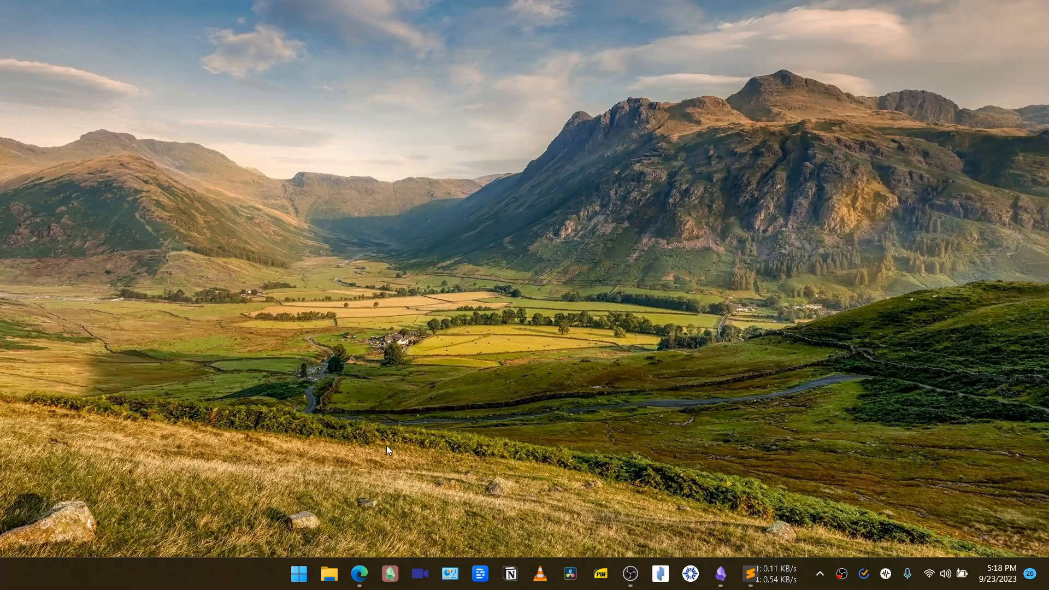
Copy the revised outline CSS snippet from the forum reply and return to the empty Bullet Threading.css
click(359, 574)
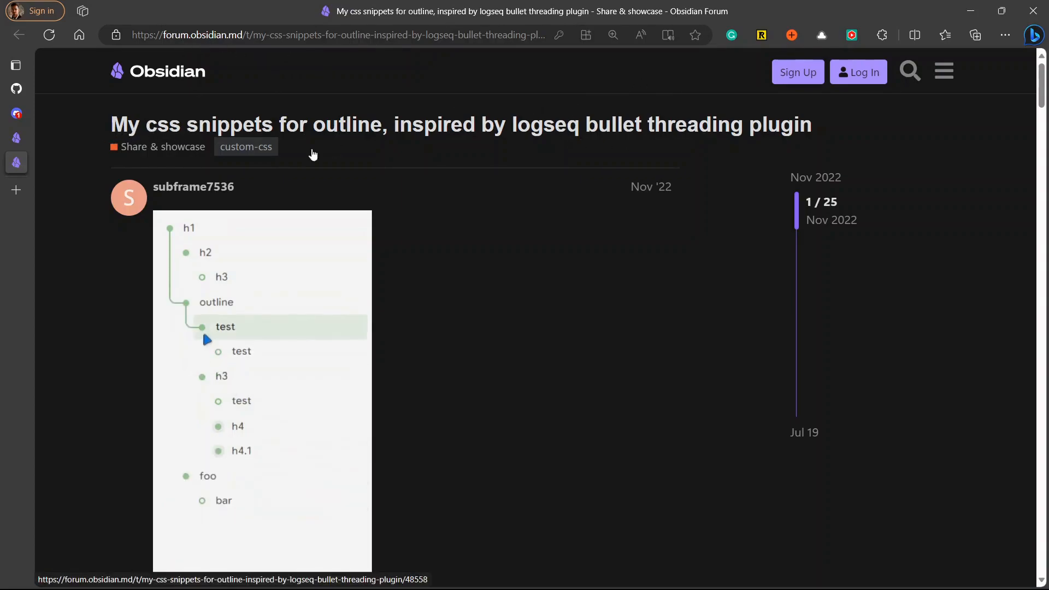
scroll(253, 443, down, 5)
scroll(253, 443, down, 4)
scroll(253, 442, down, 3)
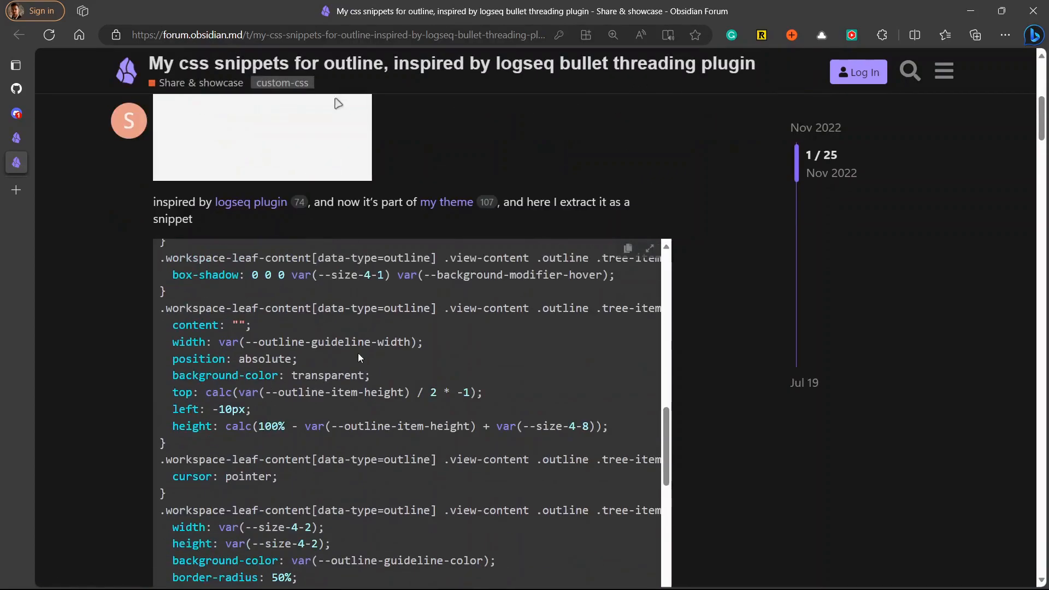
scroll(358, 353, down, 10)
click(627, 184)
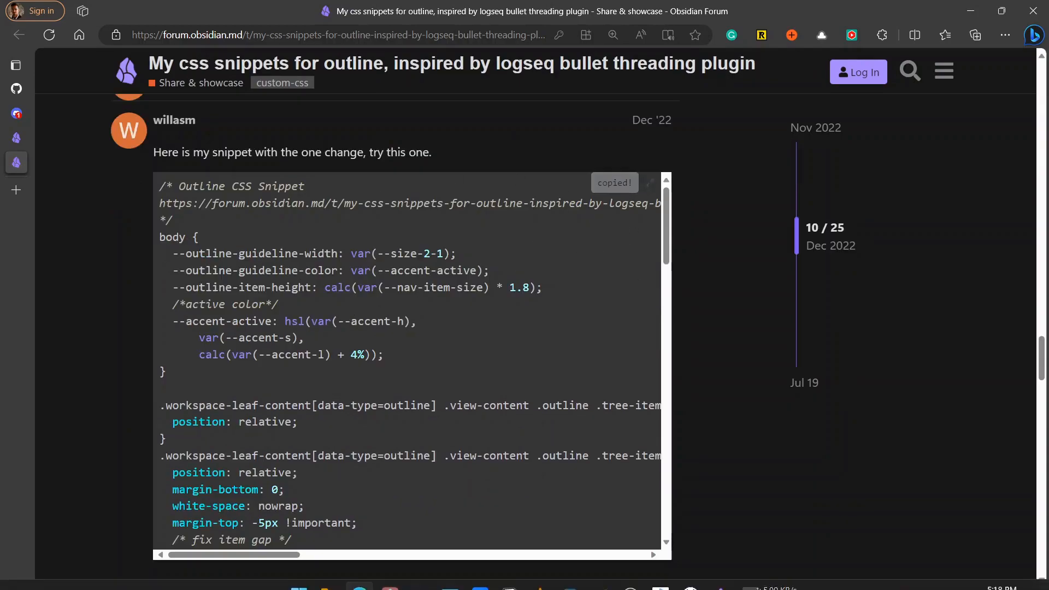
click(719, 574)
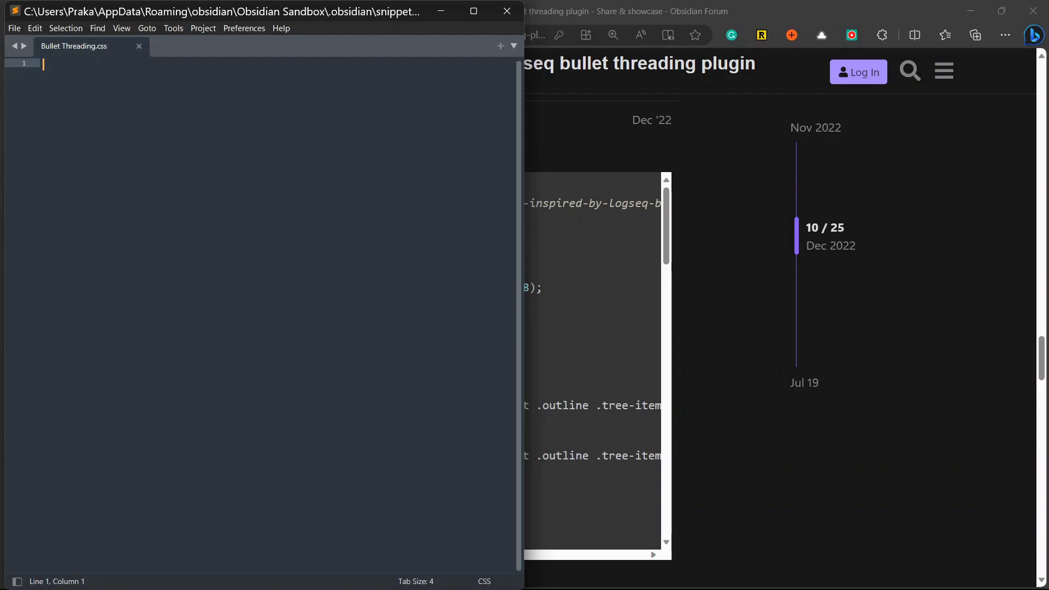
key(ctrl+v)
key(ctrl+s)
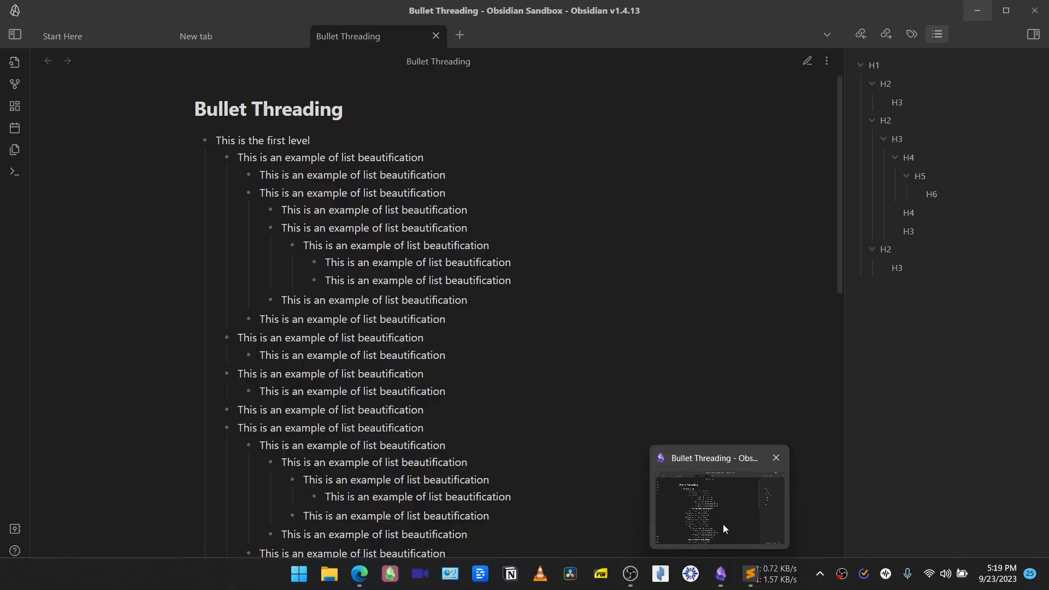
click(723, 529)
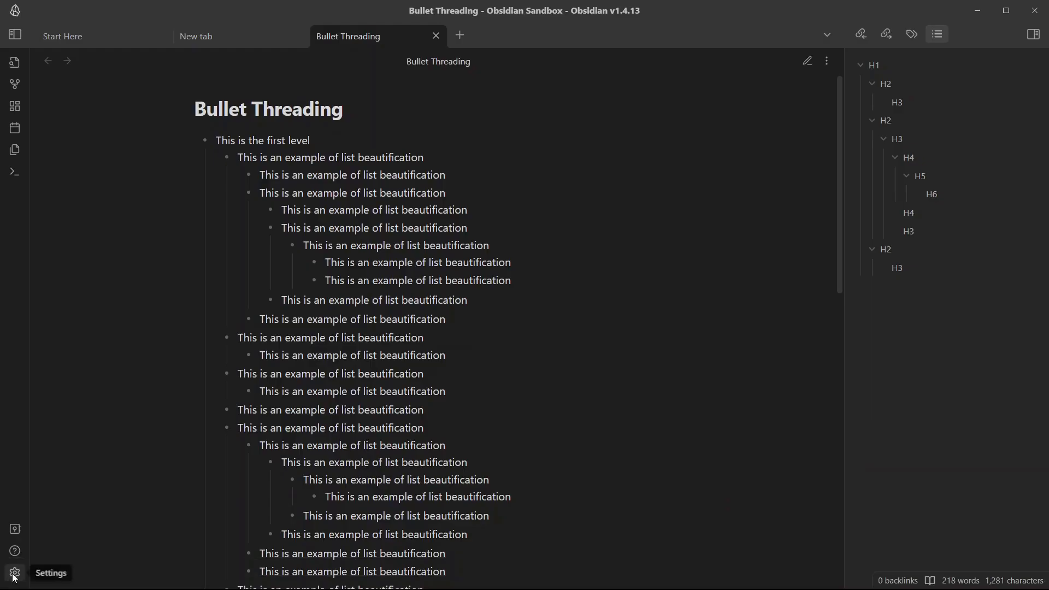
click(14, 572)
scroll(469, 380, down, 2)
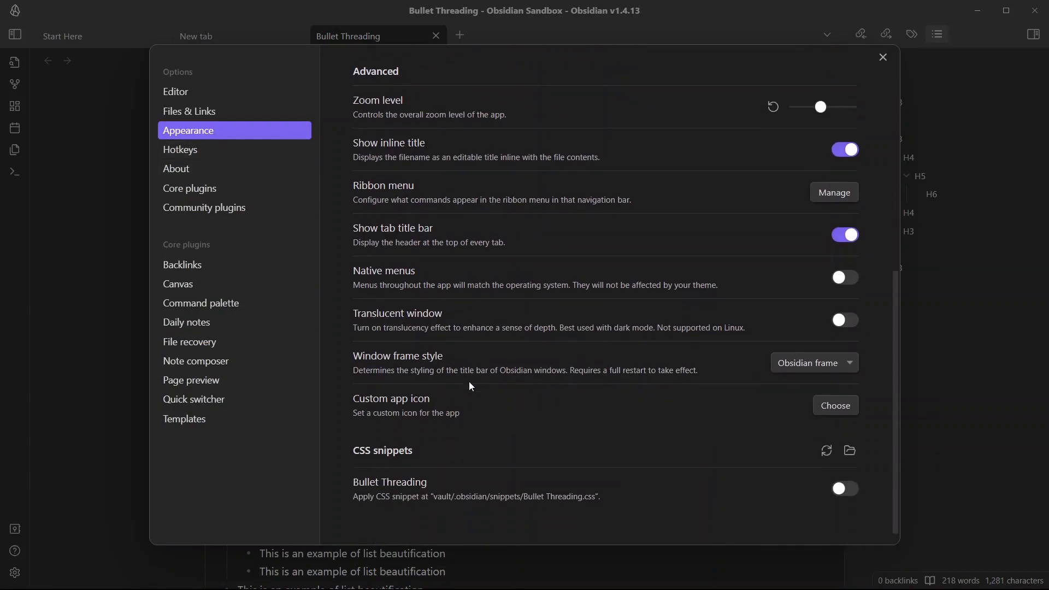
click(826, 444)
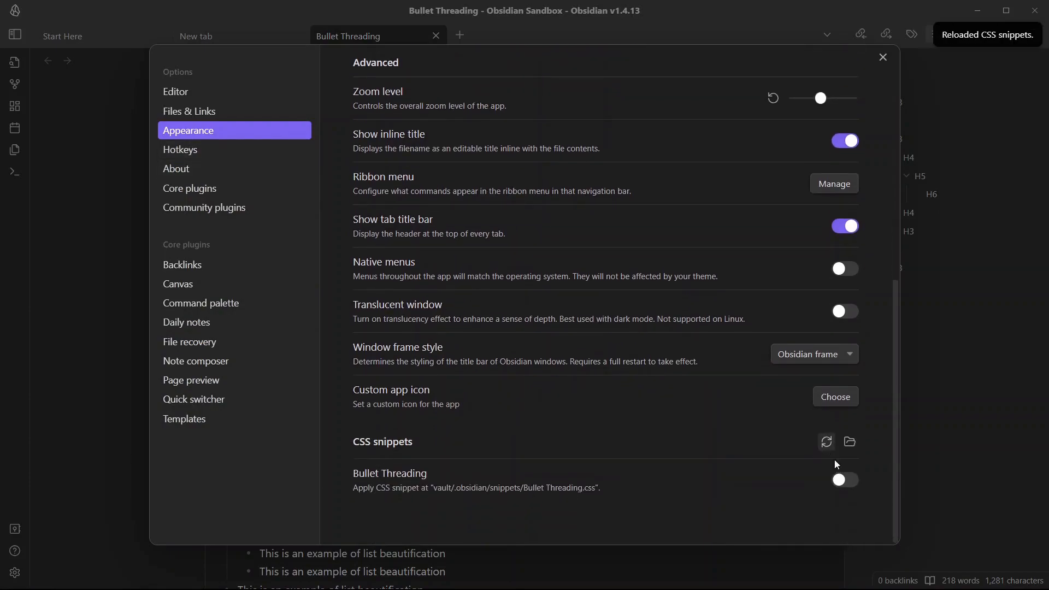
click(844, 480)
key(Escape)
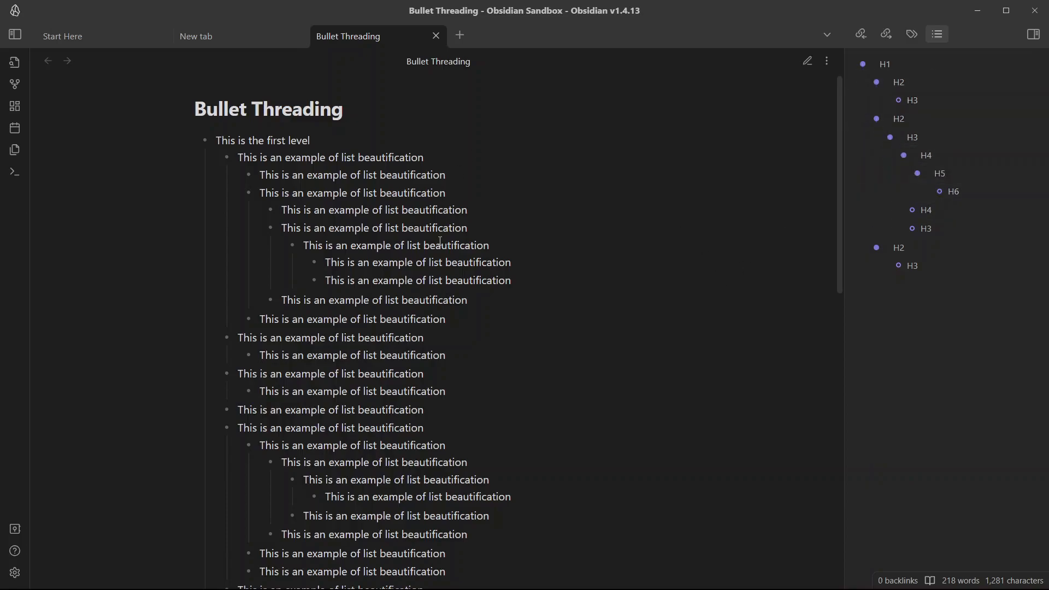
drag(424, 410, 317, 193)
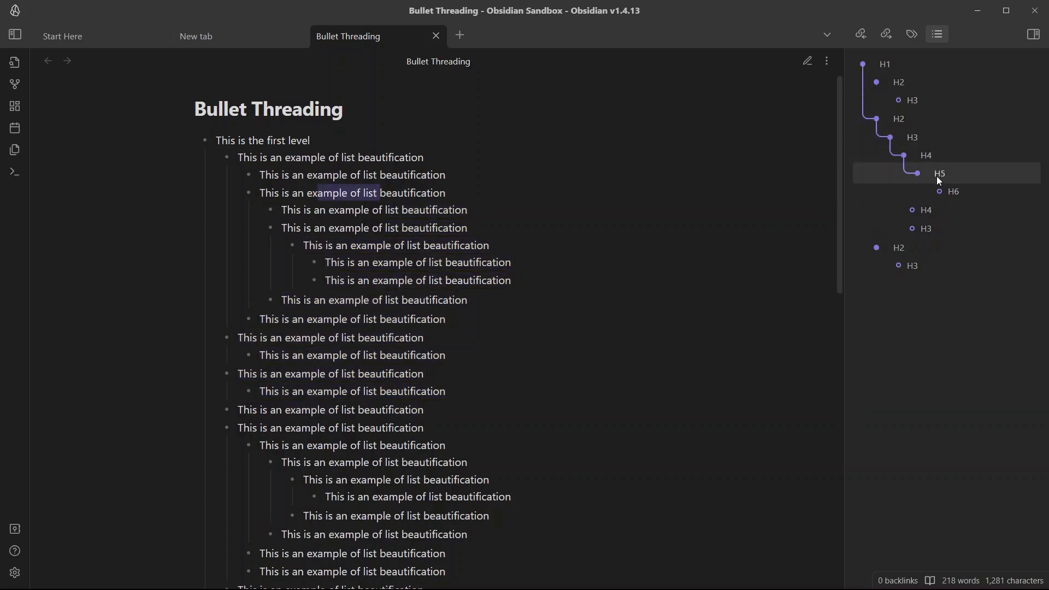
click(273, 155)
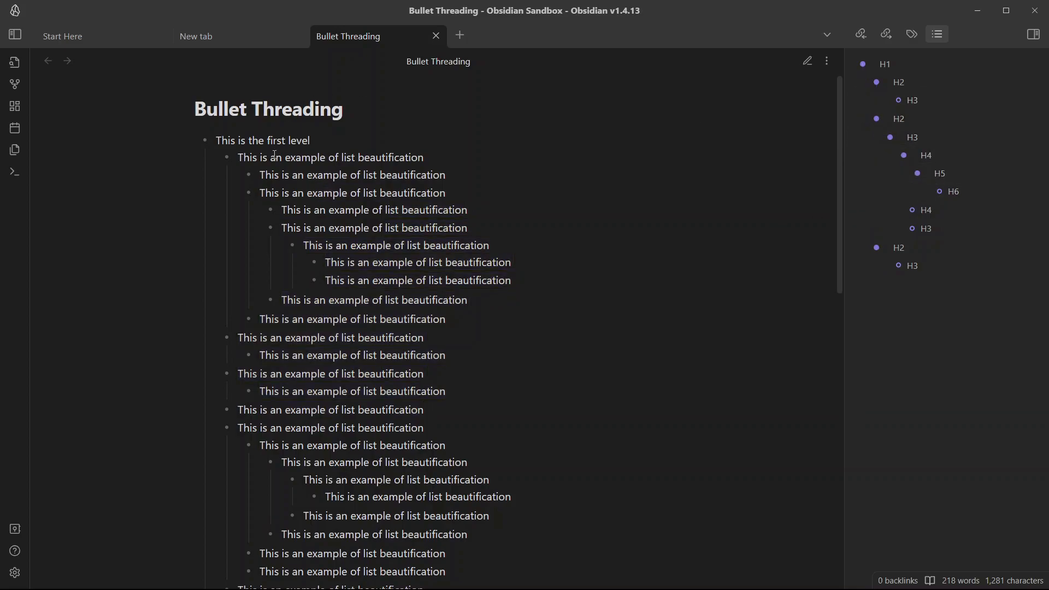
drag(273, 157, 385, 158)
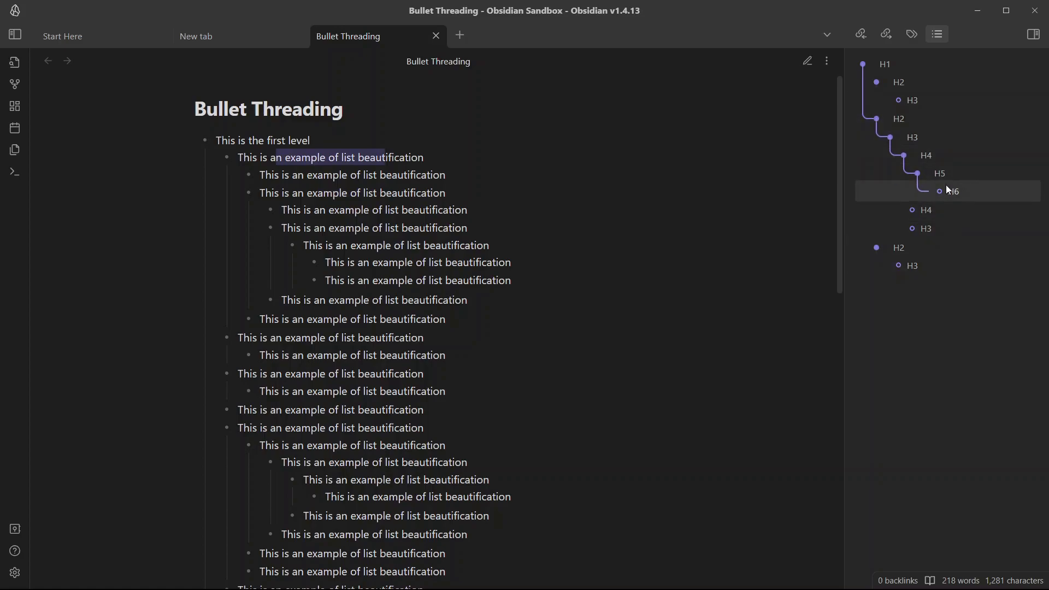
drag(311, 158, 373, 314)
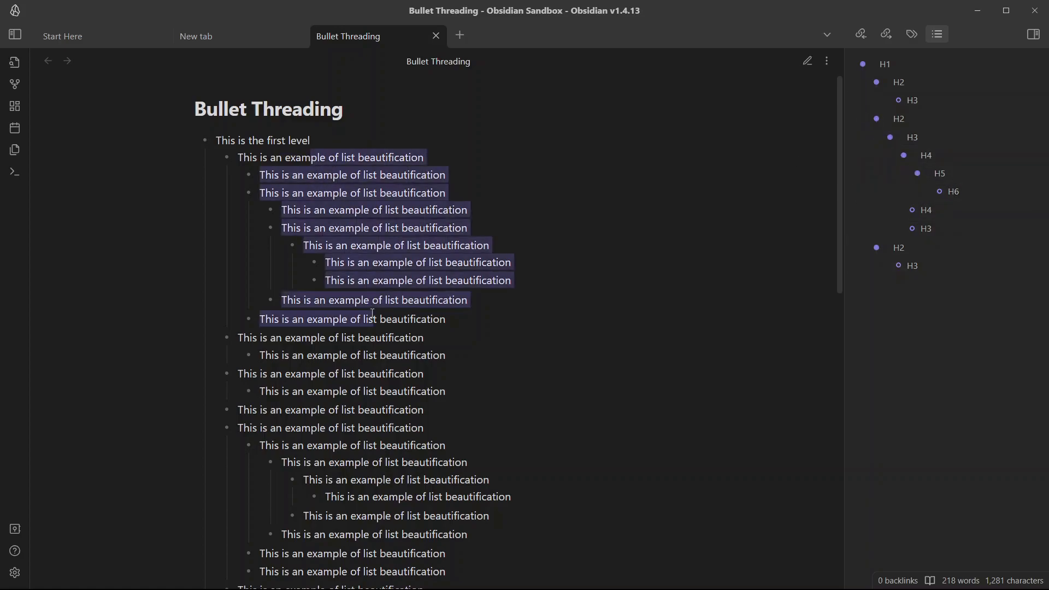
click(347, 330)
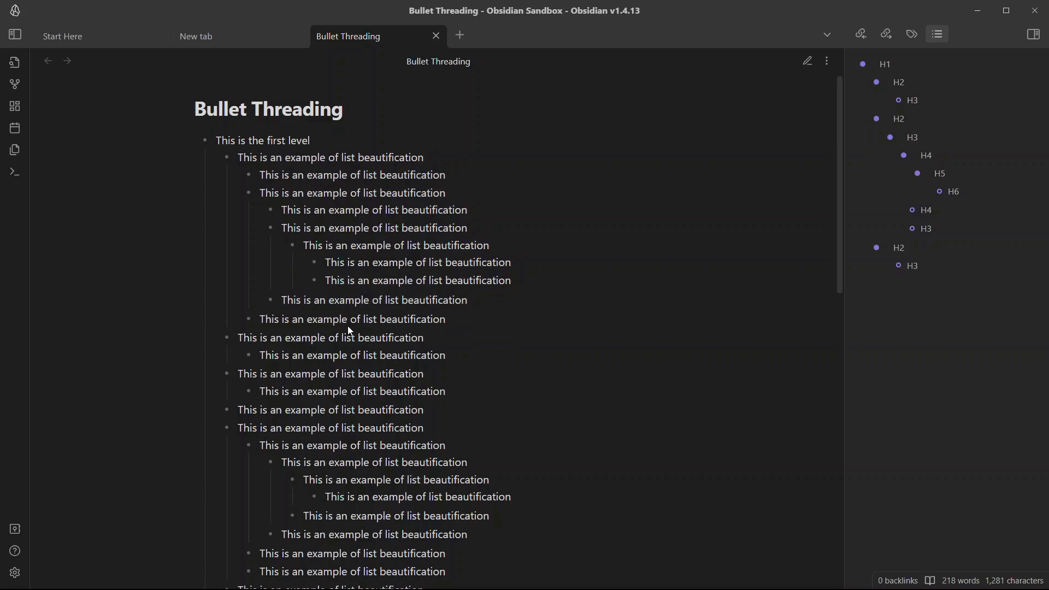
Switch to the browser's Discord #appearance channel holding the threaded-list CSS solution
click(359, 574)
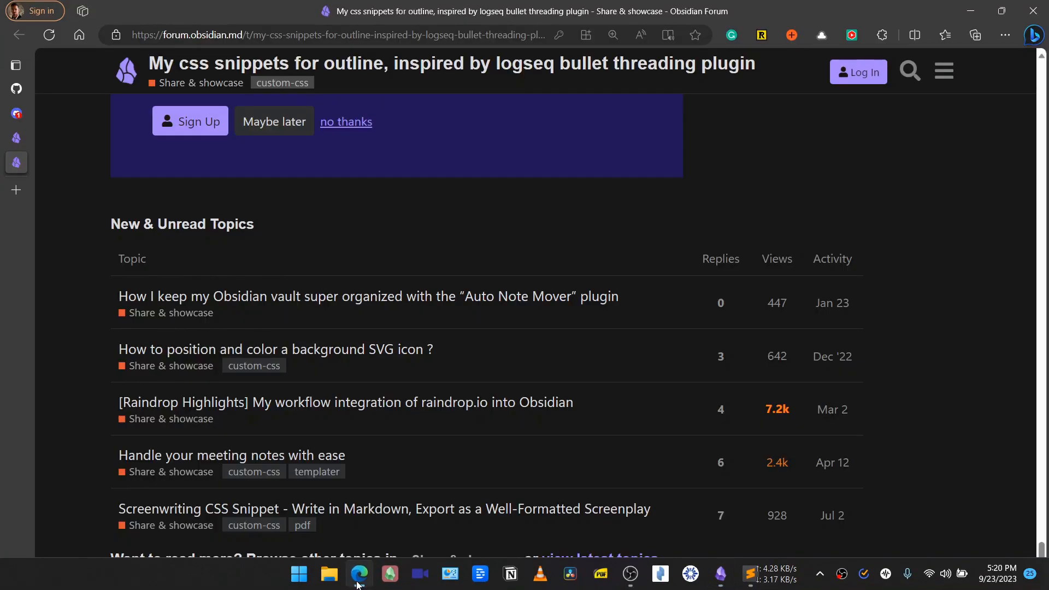
click(16, 114)
mouse_move(574, 328)
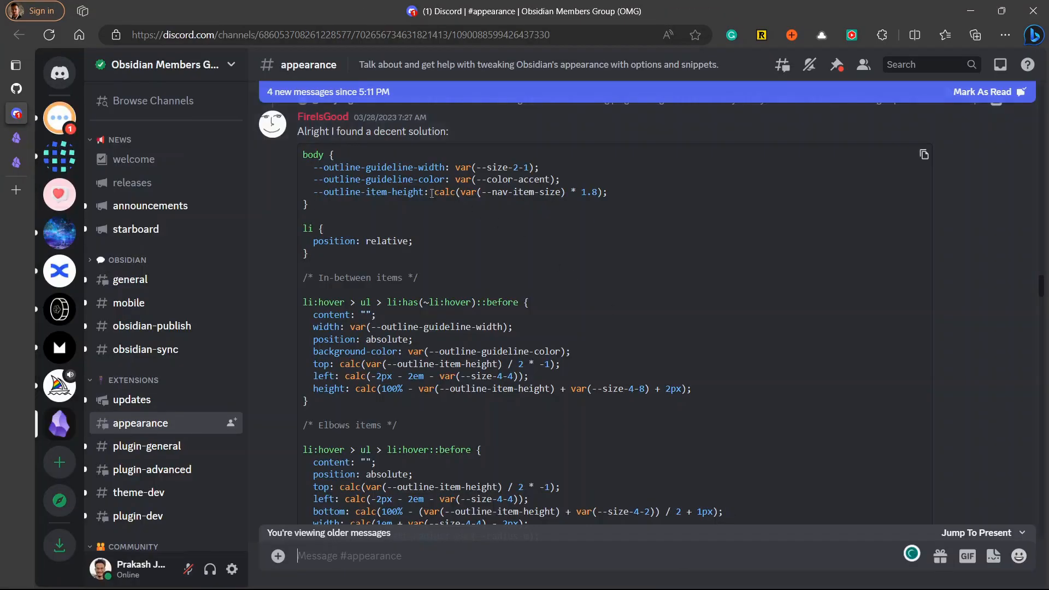
scroll(400, 157, up, 2)
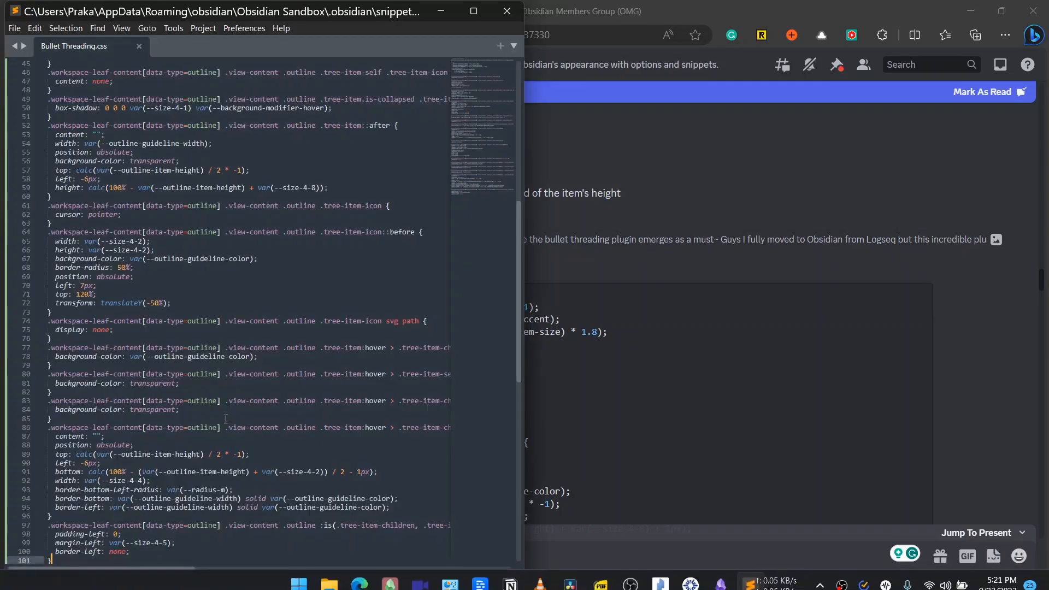
scroll(146, 308, down, 2)
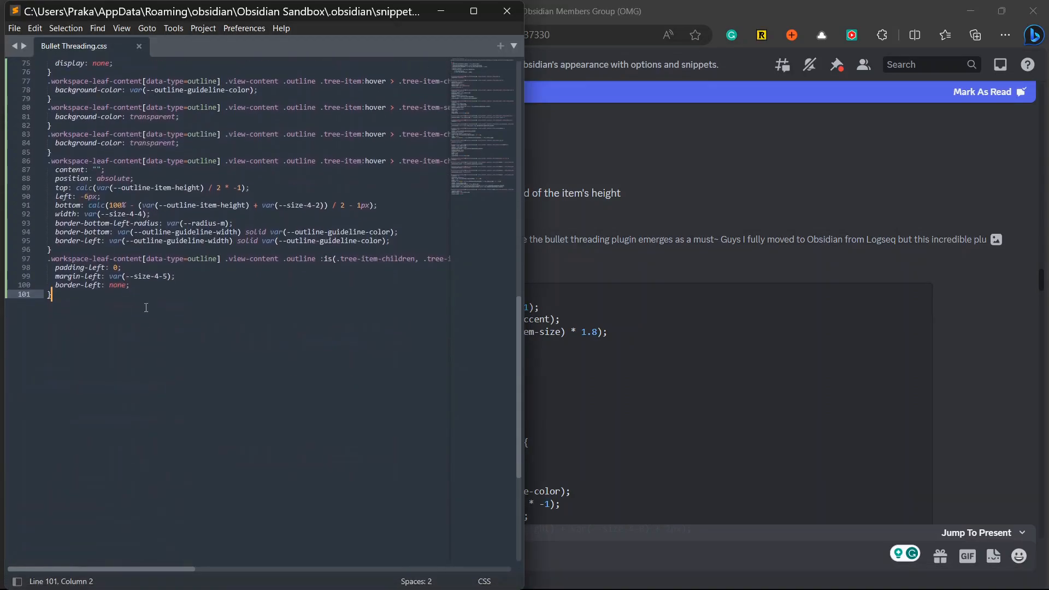
Append a /*Threading for bullets */ section with the pasted list-thread rules and save Bullet Threading.css
key(Return)
key(Return)
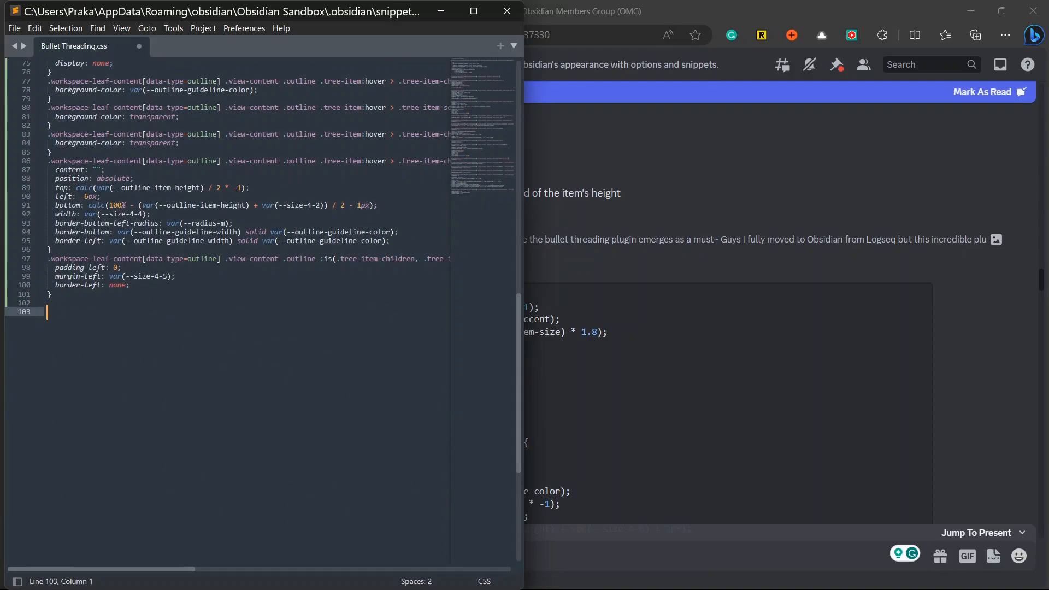
text(/*)
text(Threading for bul)
text(lets */)
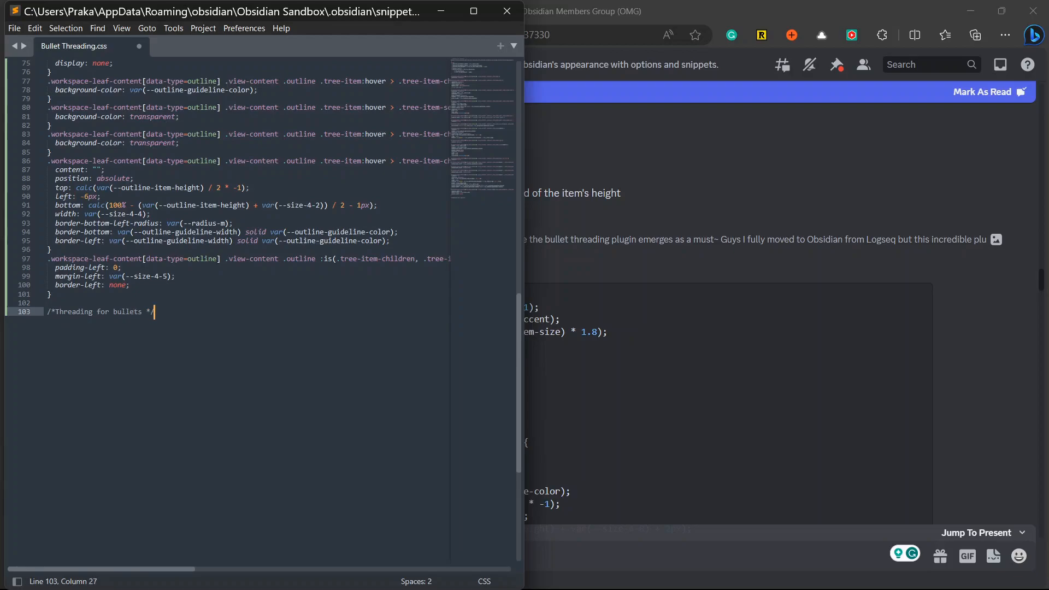
key(Return)
key(Return)
key(ctrl+v)
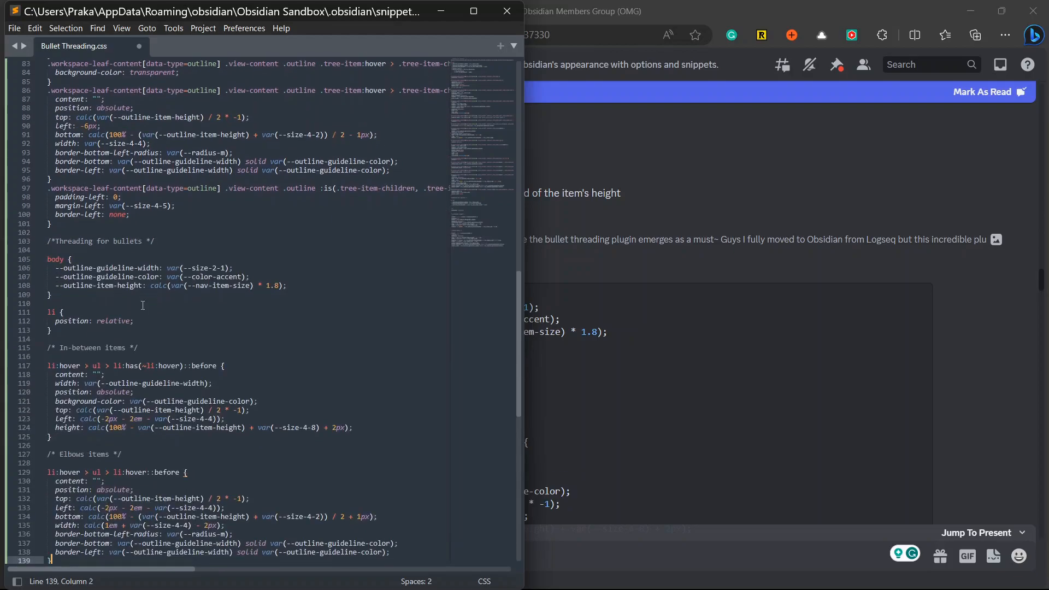
key(ctrl+s)
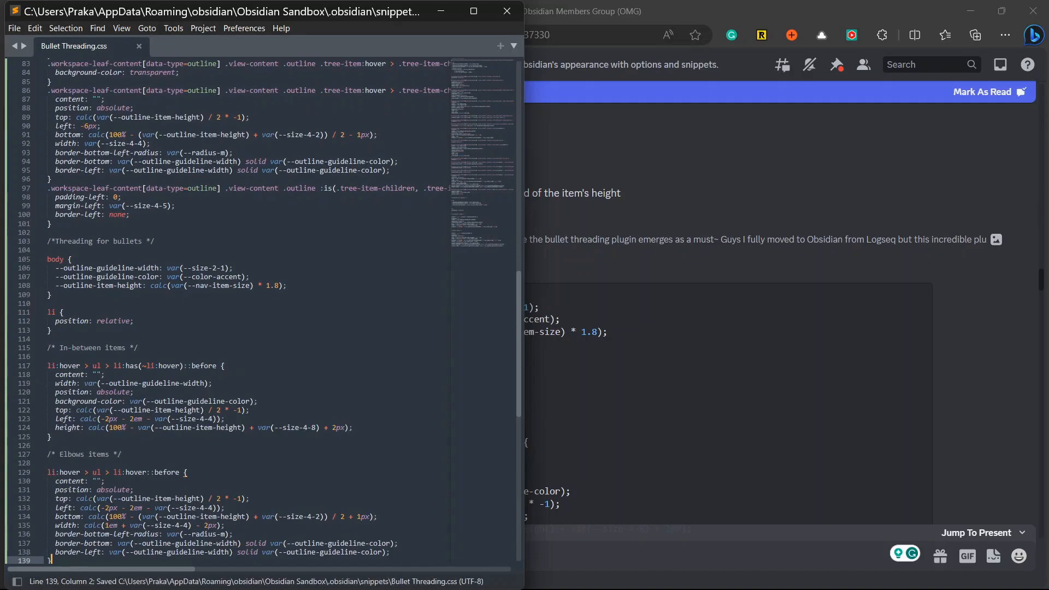
Return to the Bullet Threading note and check the purple threads on deep and shallow list items
click(721, 574)
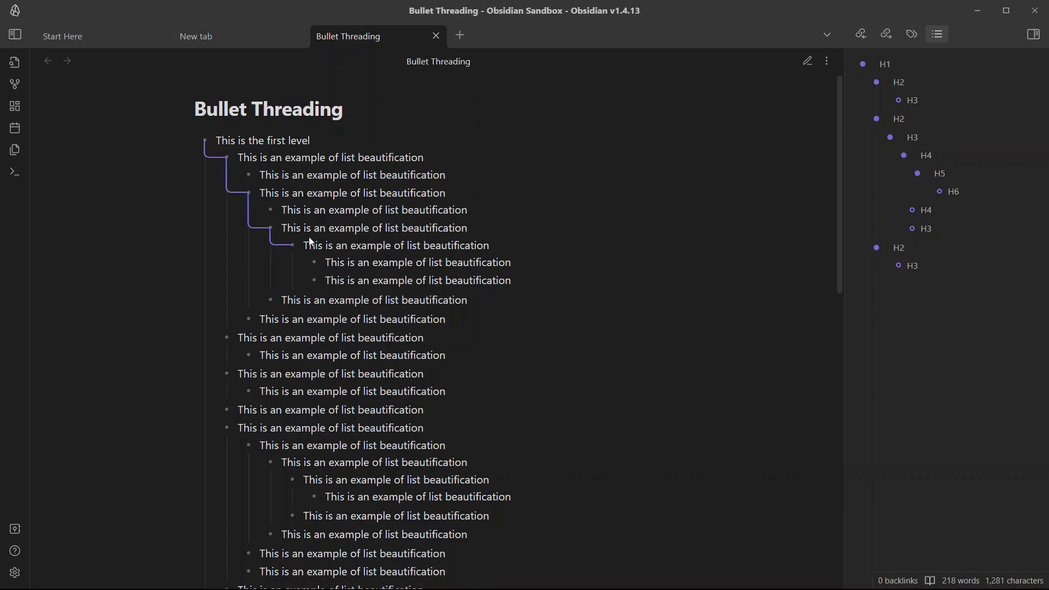
double_click(375, 281)
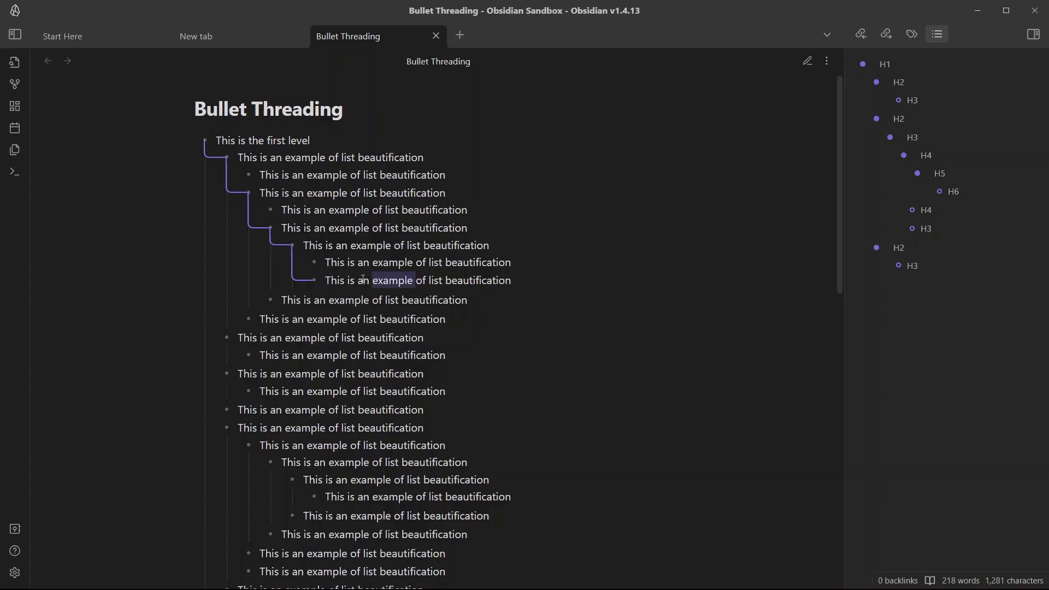
click(364, 280)
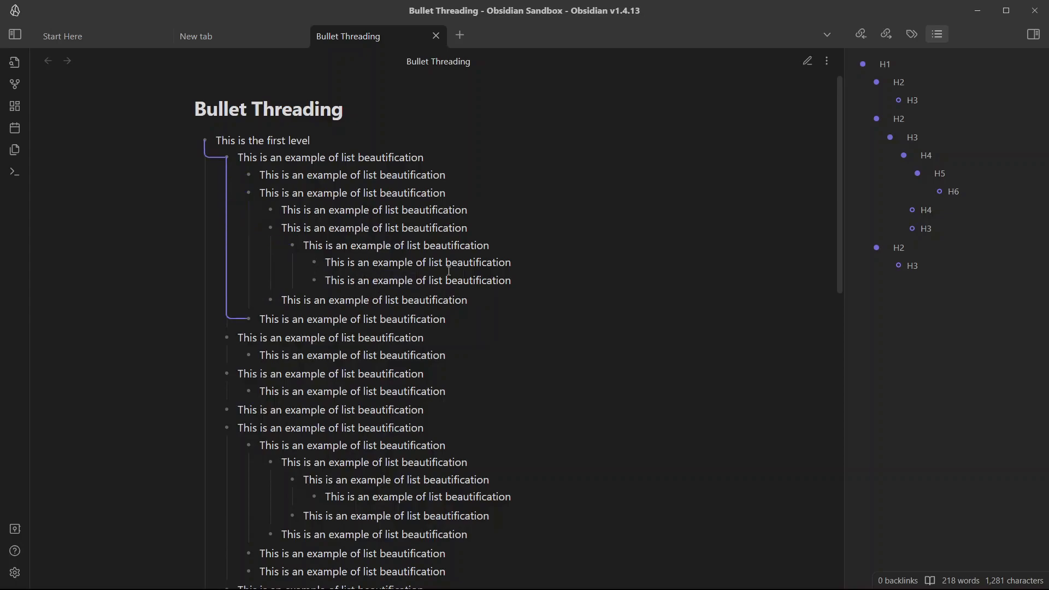
click(353, 281)
Toggle between editing and reading view and select several nested list items to test the threads
key(ctrl+e)
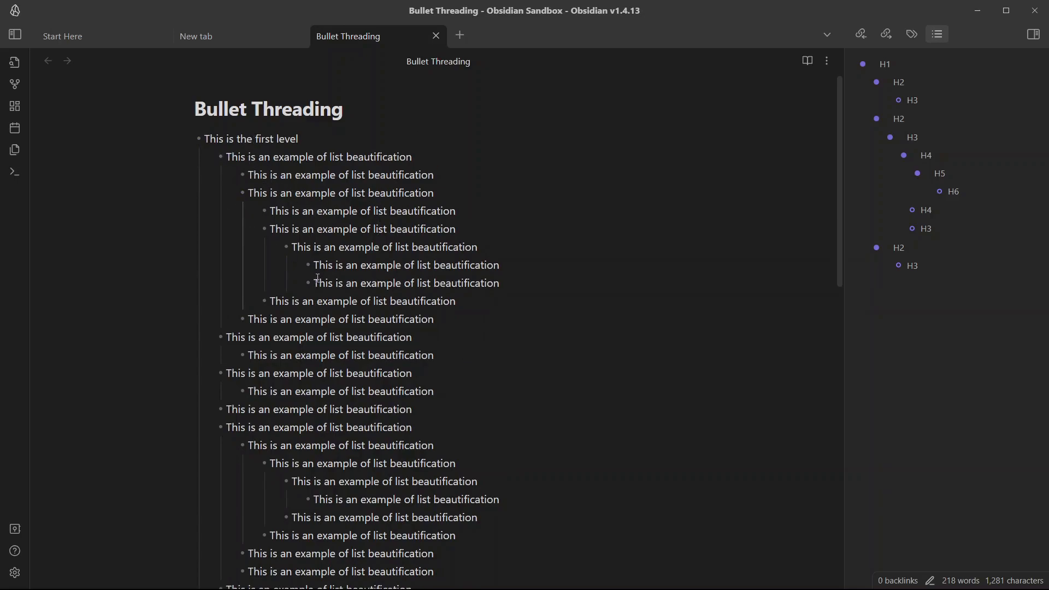
mouse_move(353, 246)
key(ctrl+e)
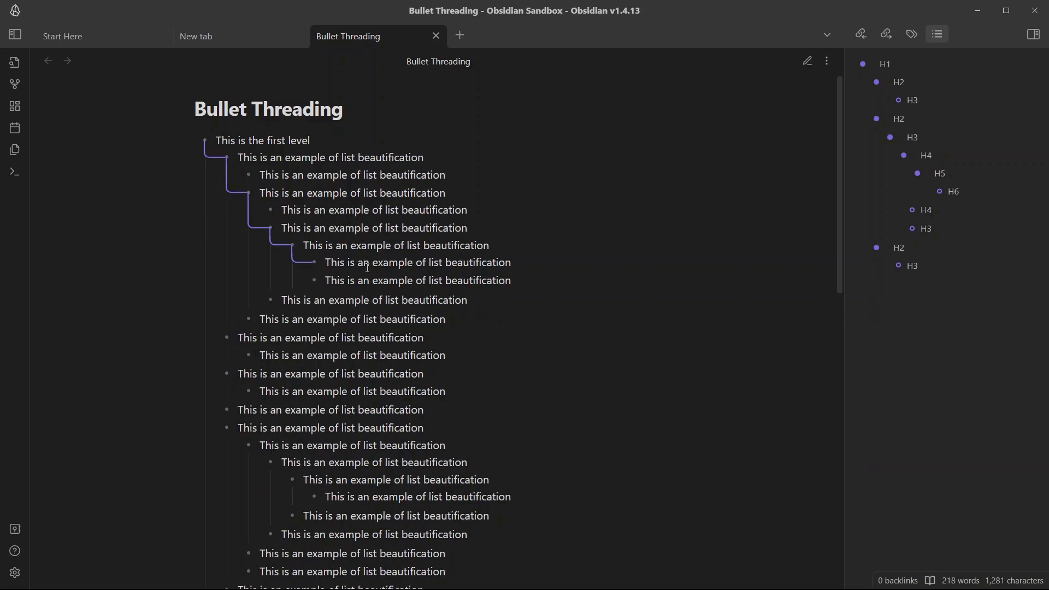
key(ctrl+e)
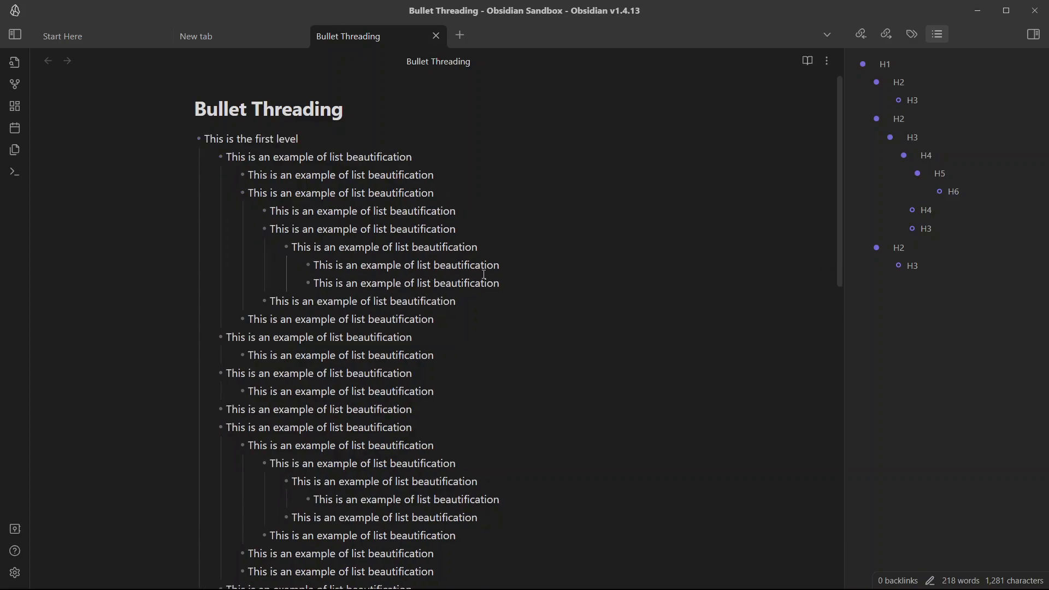
drag(489, 247, 276, 139)
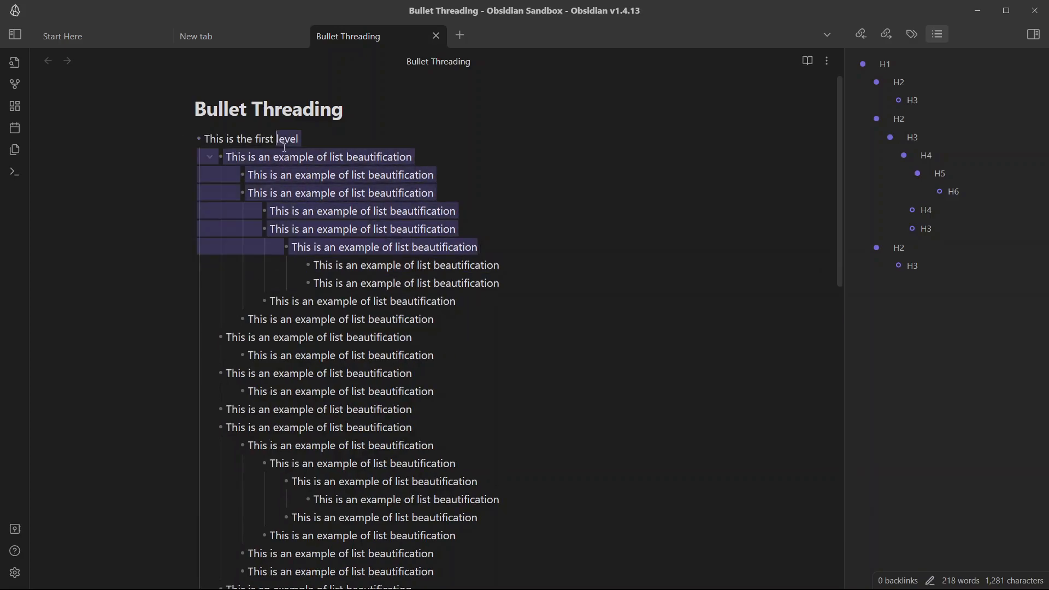
click(309, 264)
drag(467, 247, 265, 211)
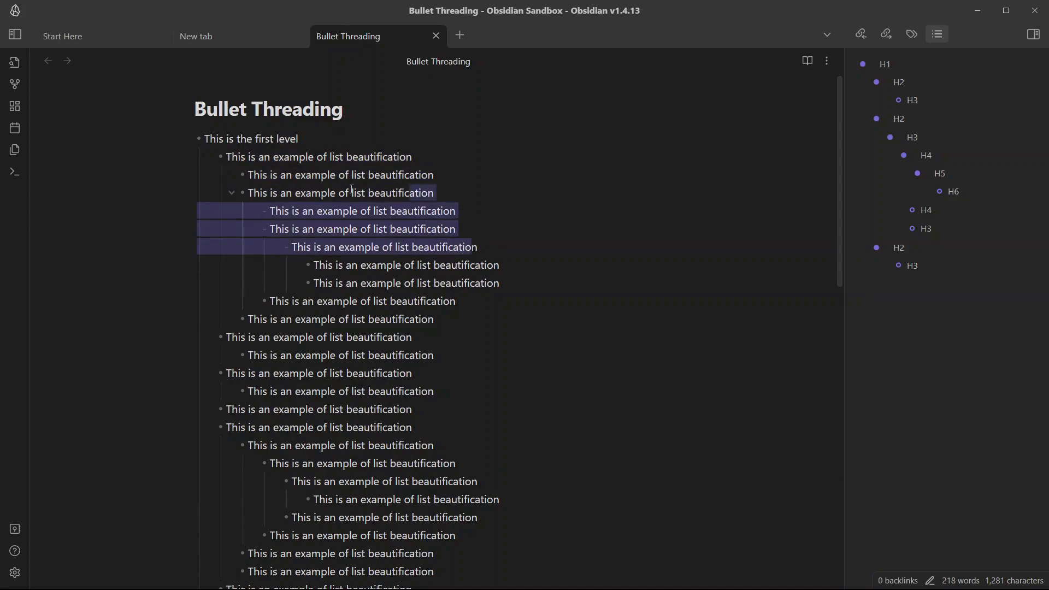
click(344, 192)
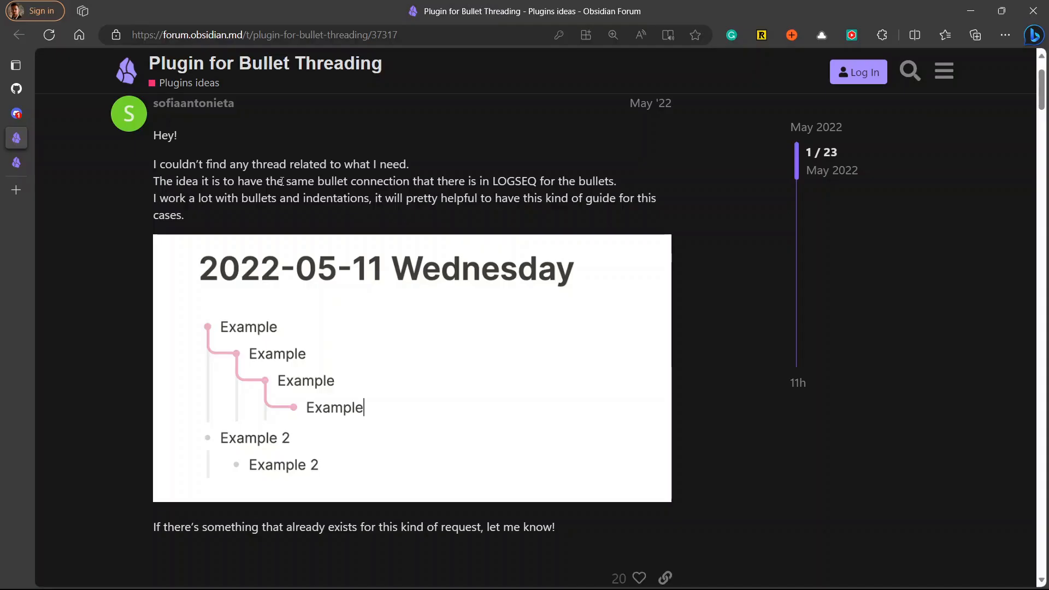
scroll(282, 181, down, 5)
scroll(281, 181, down, 5)
scroll(281, 181, down, 5)
scroll(281, 180, down, 5)
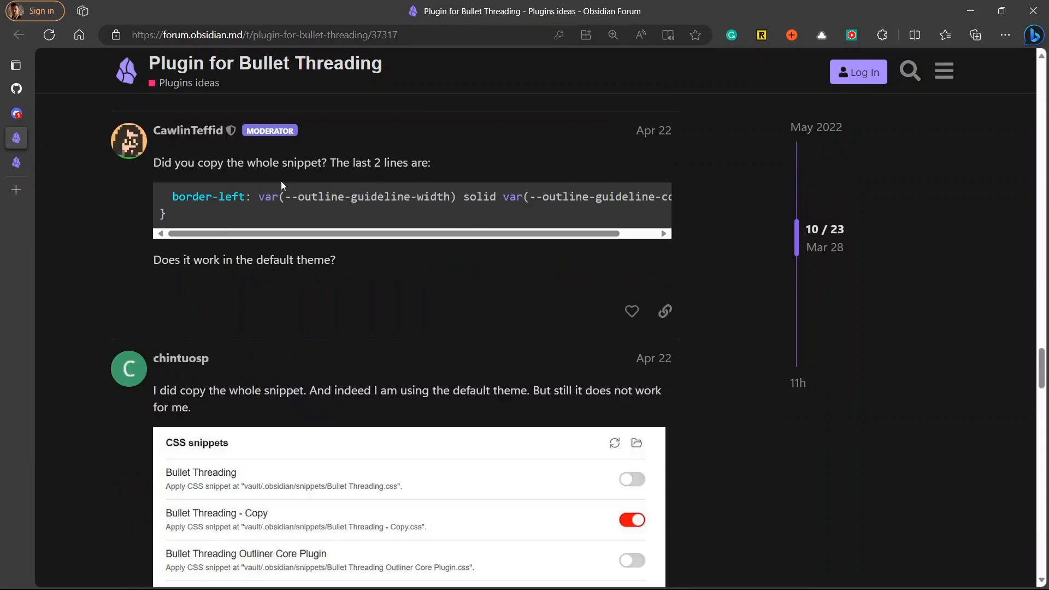
scroll(280, 181, down, 5)
scroll(282, 181, down, 5)
scroll(173, 466, down, 2)
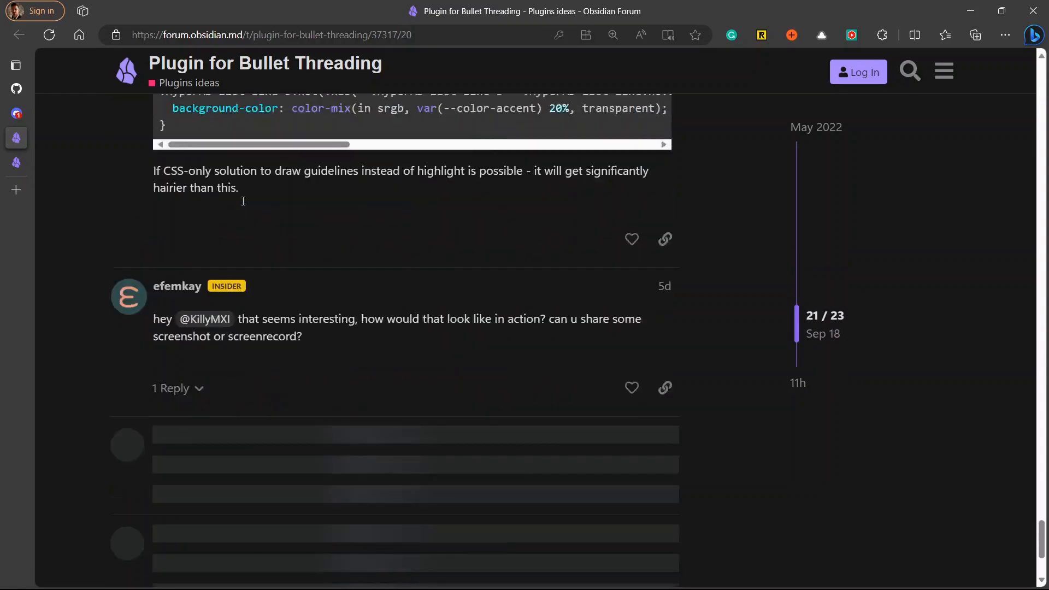
scroll(172, 465, down, 4)
scroll(172, 466, down, 2)
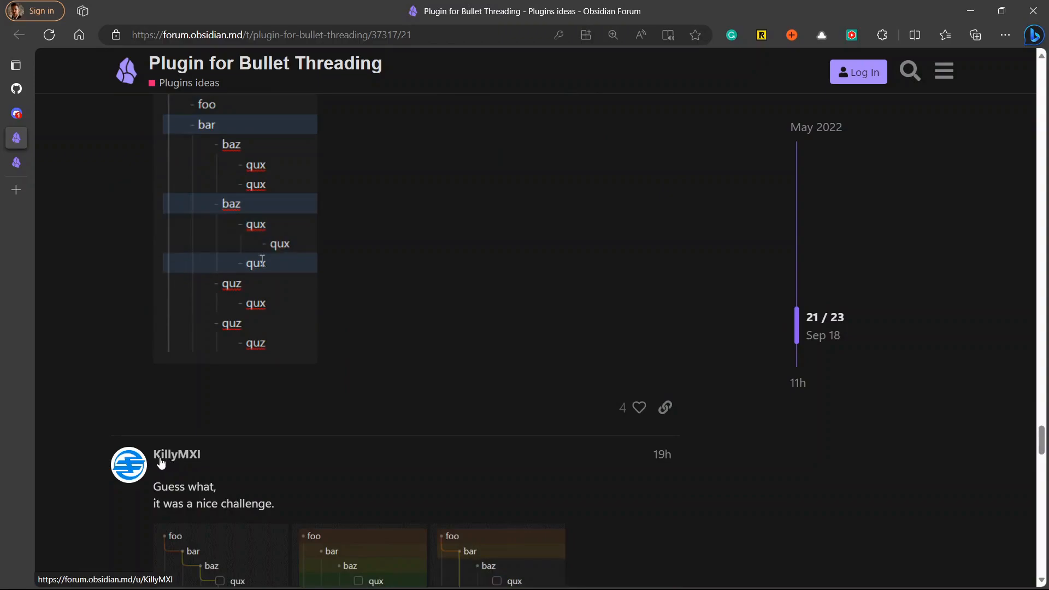
scroll(201, 457, down, 1)
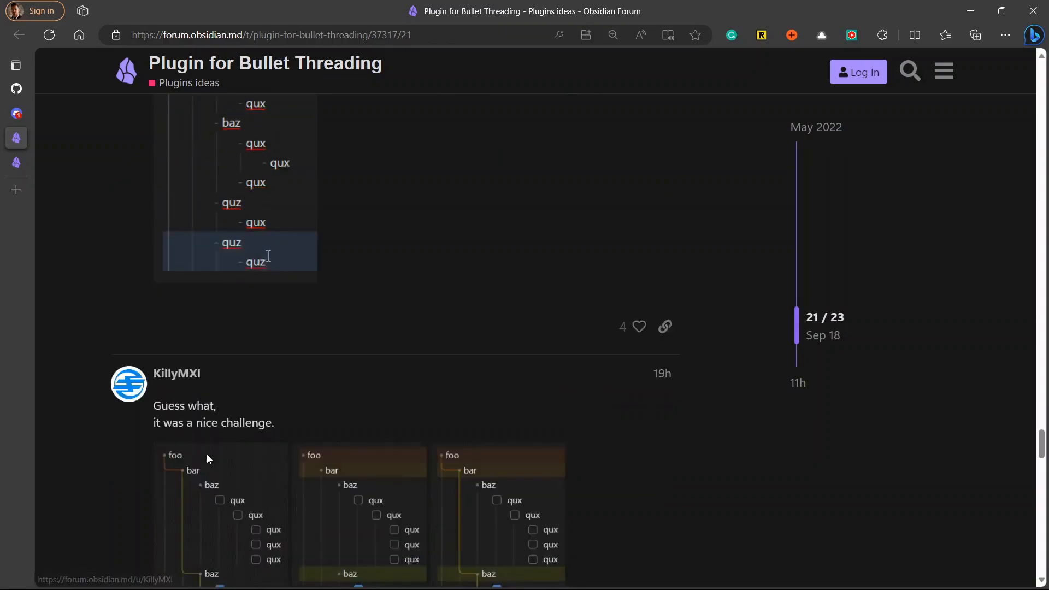
scroll(205, 410, down, 3)
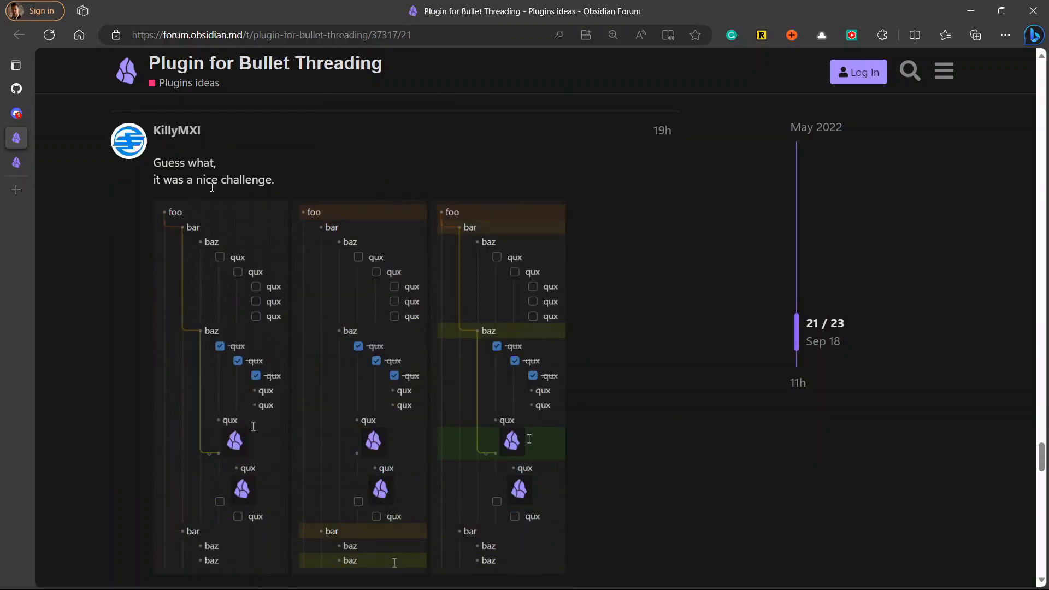
scroll(205, 317, down, 1)
scroll(322, 321, down, 3)
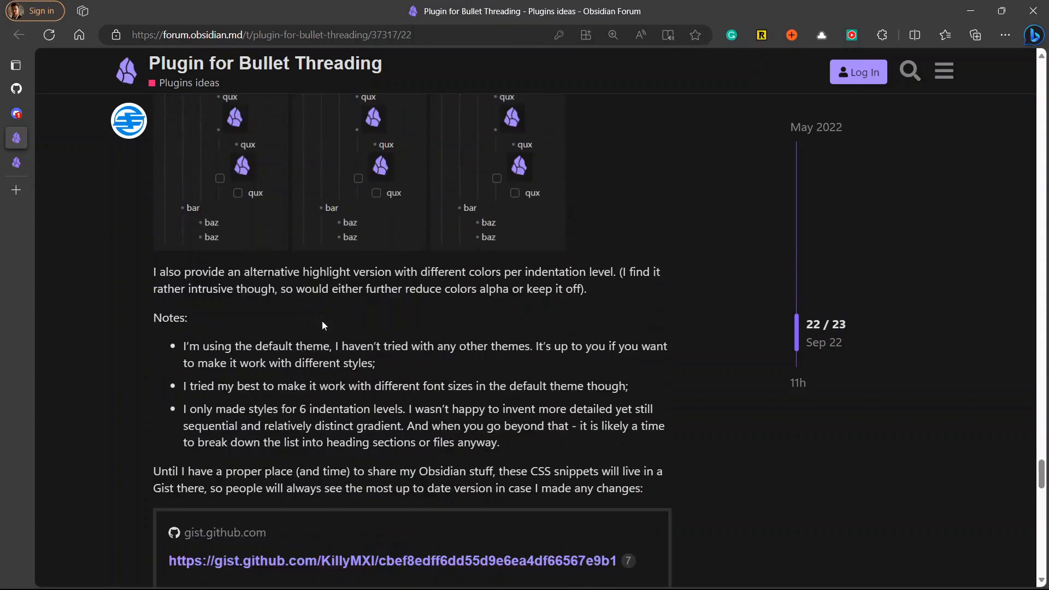
scroll(369, 279, down, 5)
Open the live-preview threading gist, select the bullet-list-live-preview-highlight.css code, and return to the editor
click(427, 239)
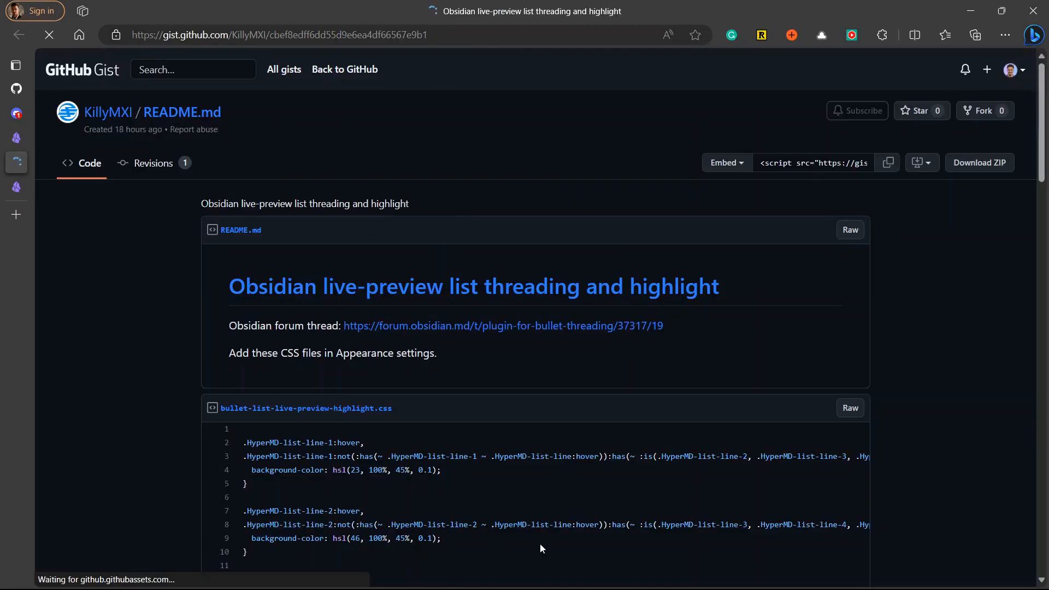
scroll(357, 286, down, 5)
scroll(358, 285, up, 6)
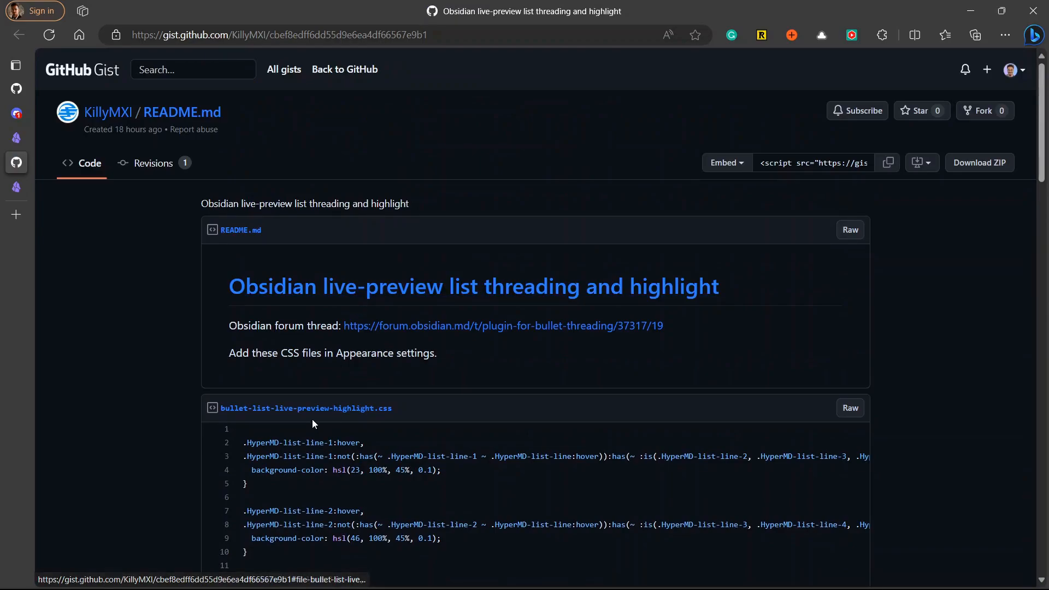
scroll(379, 418, down, 5)
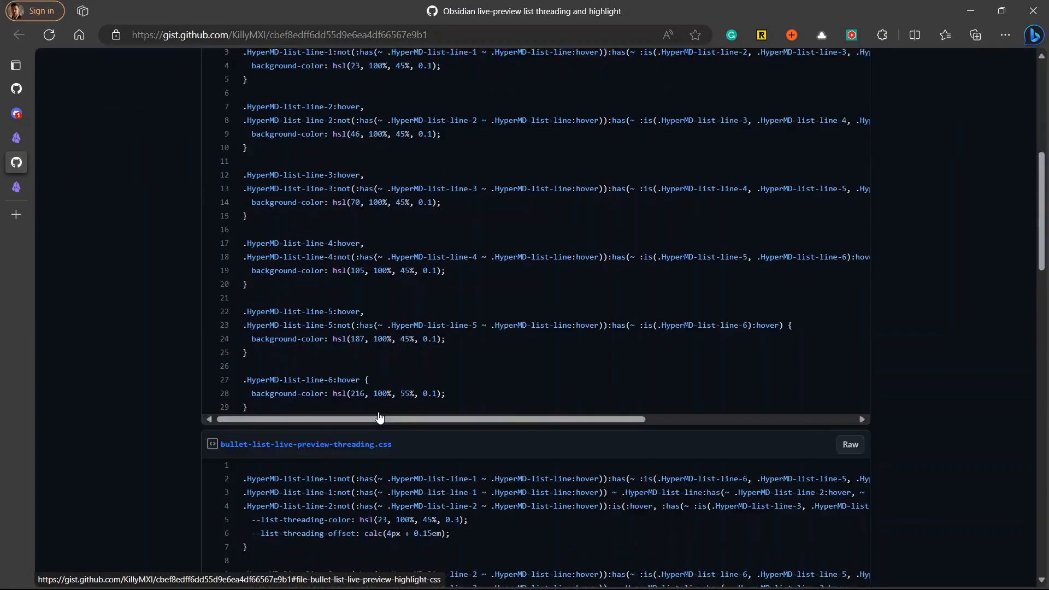
scroll(297, 416, down, 6)
scroll(292, 386, up, 5)
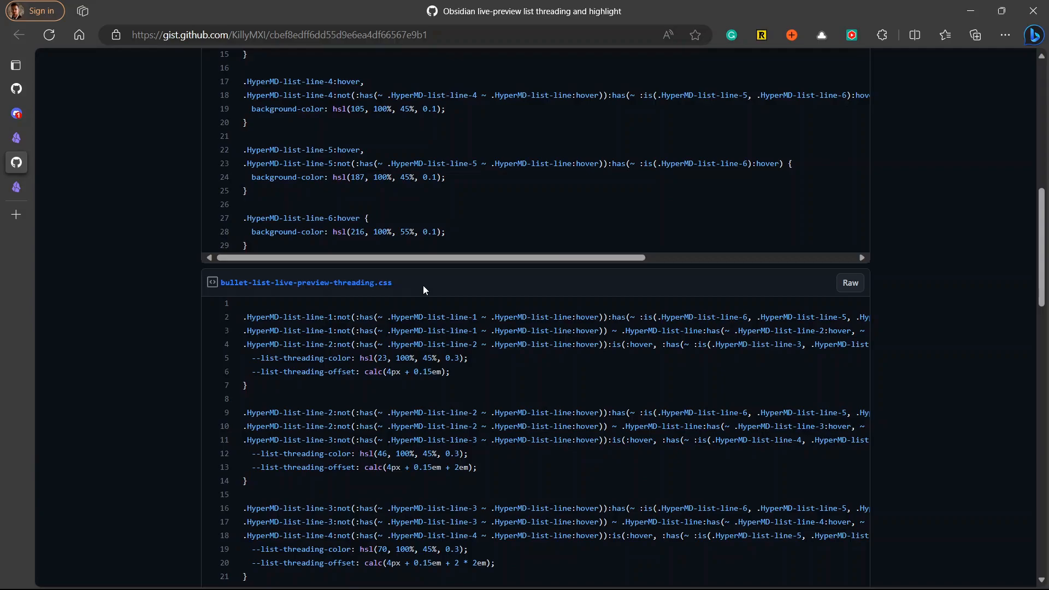
scroll(423, 290, up, 5)
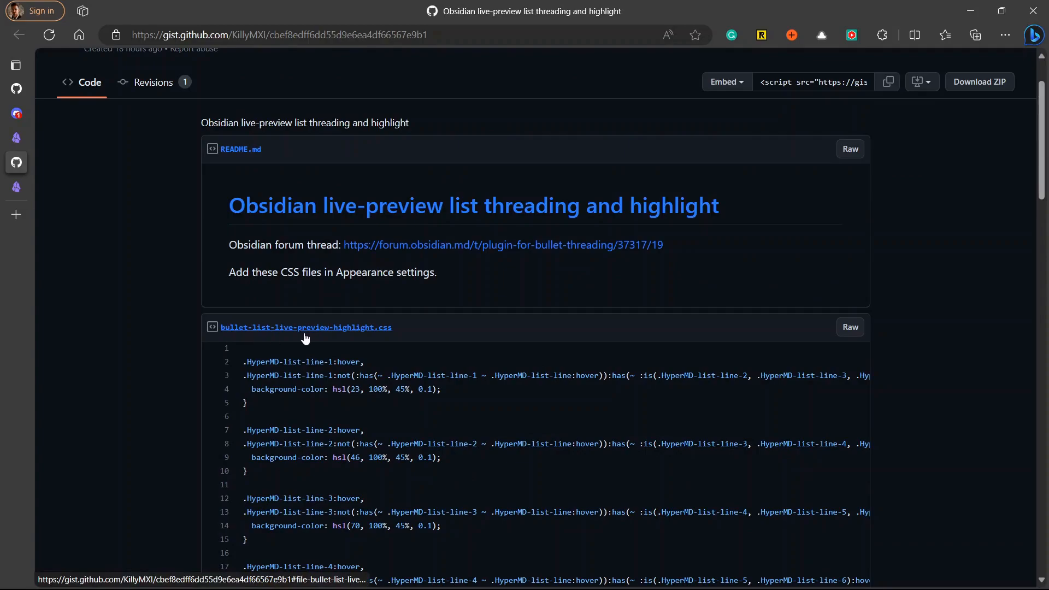
drag(381, 344, 751, 585)
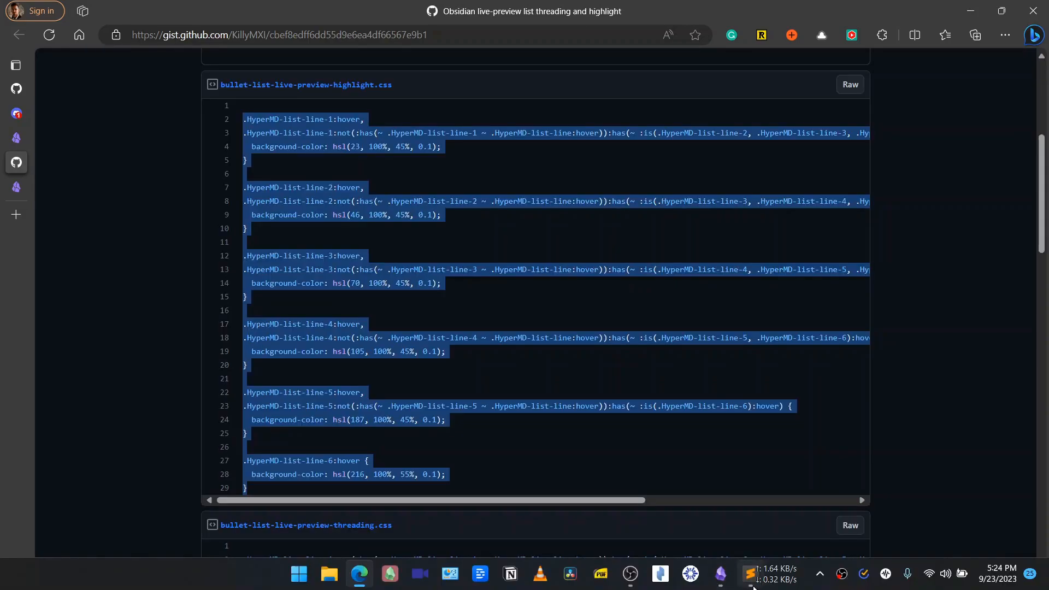
click(751, 584)
scroll(262, 312, down, 5)
scroll(263, 312, down, 4)
Paste the highlight rules into Bullet Threading.css, snap Obsidian to the right half, and save
key(ctrl+v)
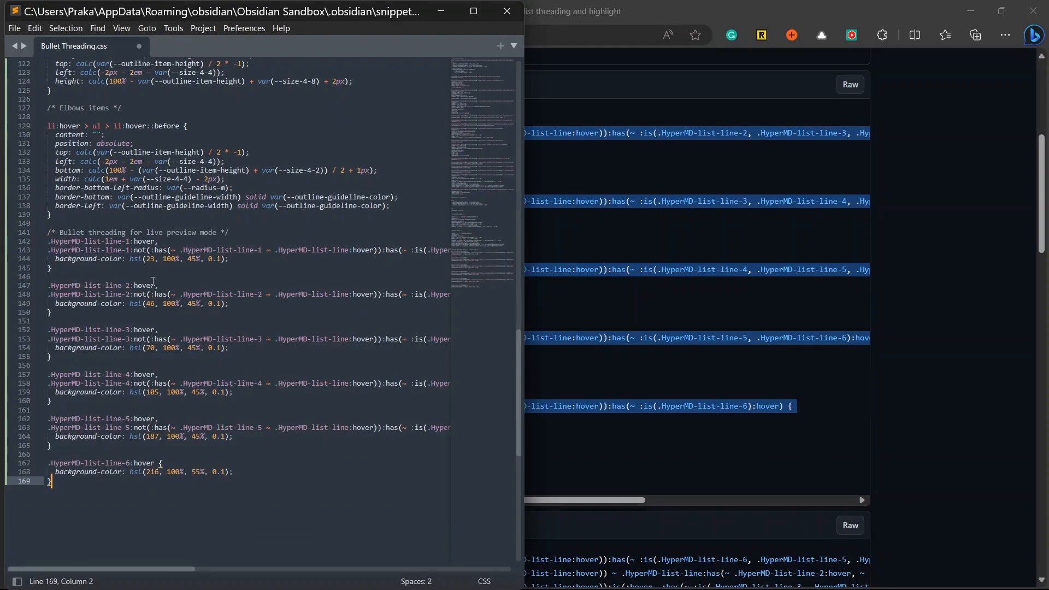
click(722, 576)
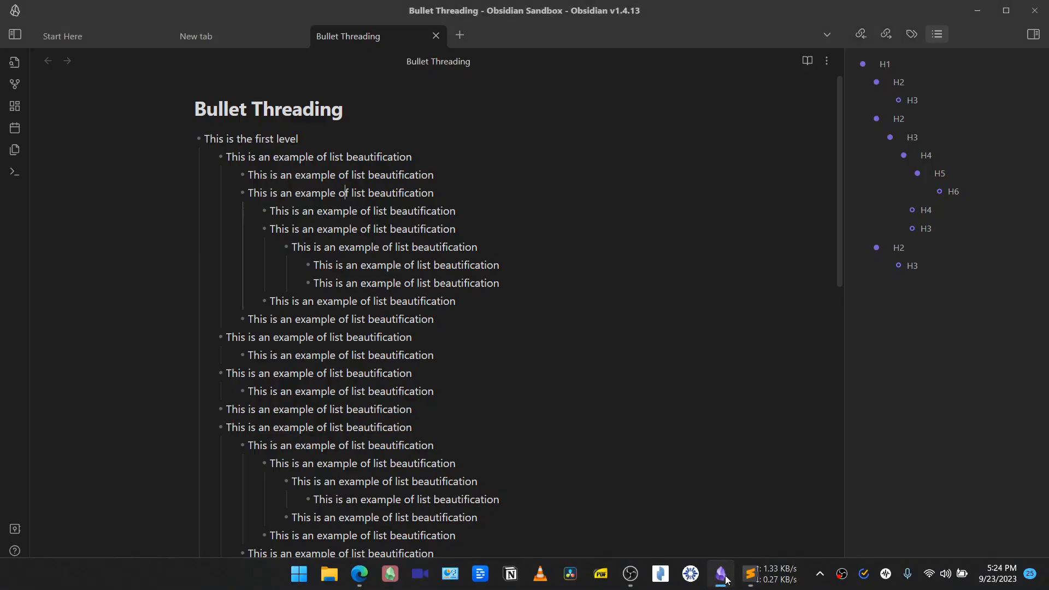
key(super+Right)
click(207, 489)
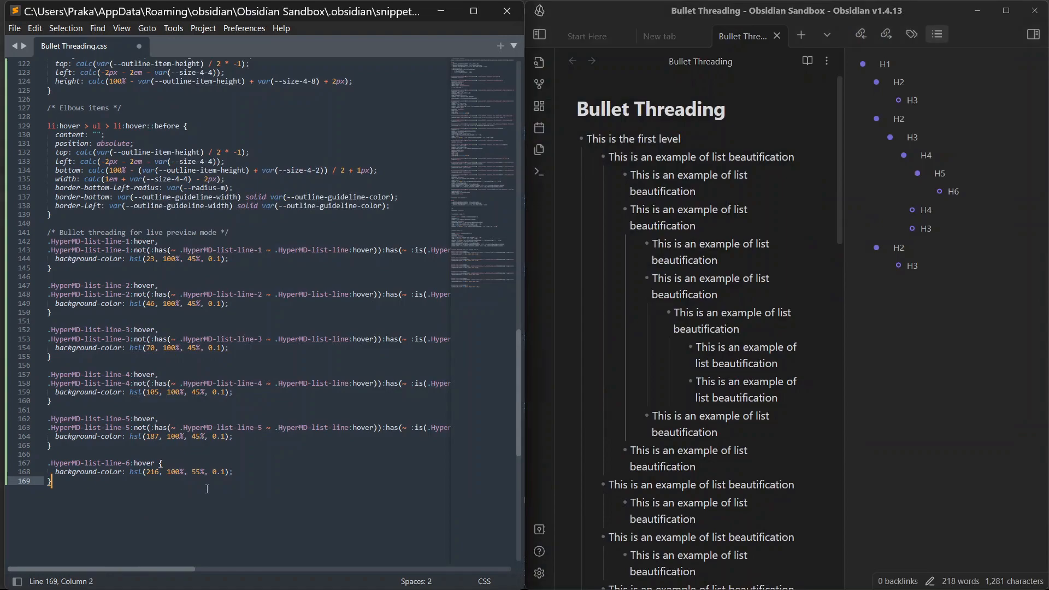
key(ctrl+s)
Copy the bullet-list-live-preview-threading.css code from the gist and select the snippet's highlight rules to replace
click(358, 583)
scroll(305, 351, down, 2)
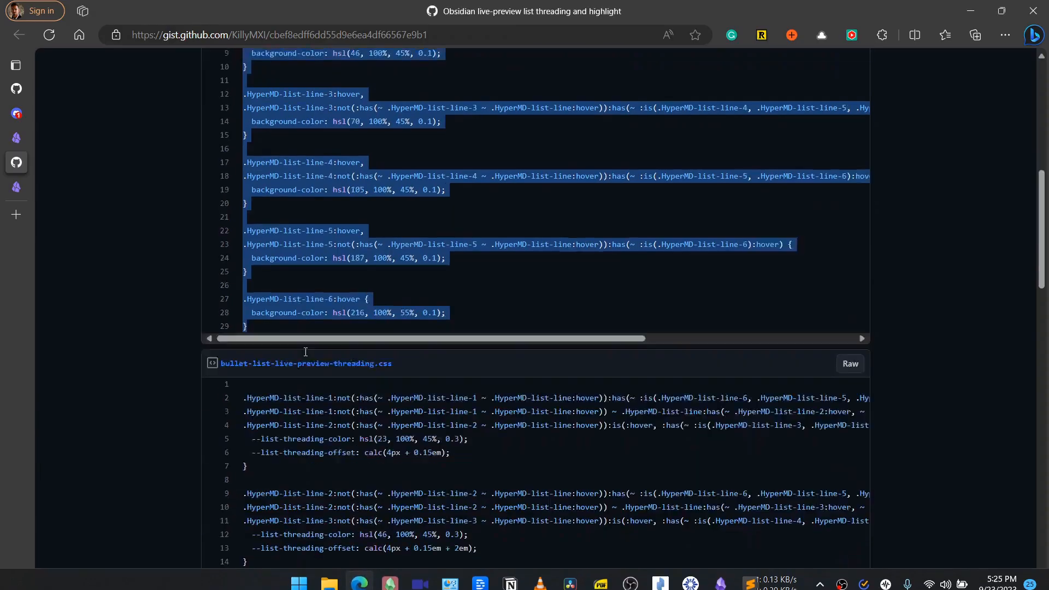
scroll(305, 352, down, 5)
scroll(305, 352, up, 4)
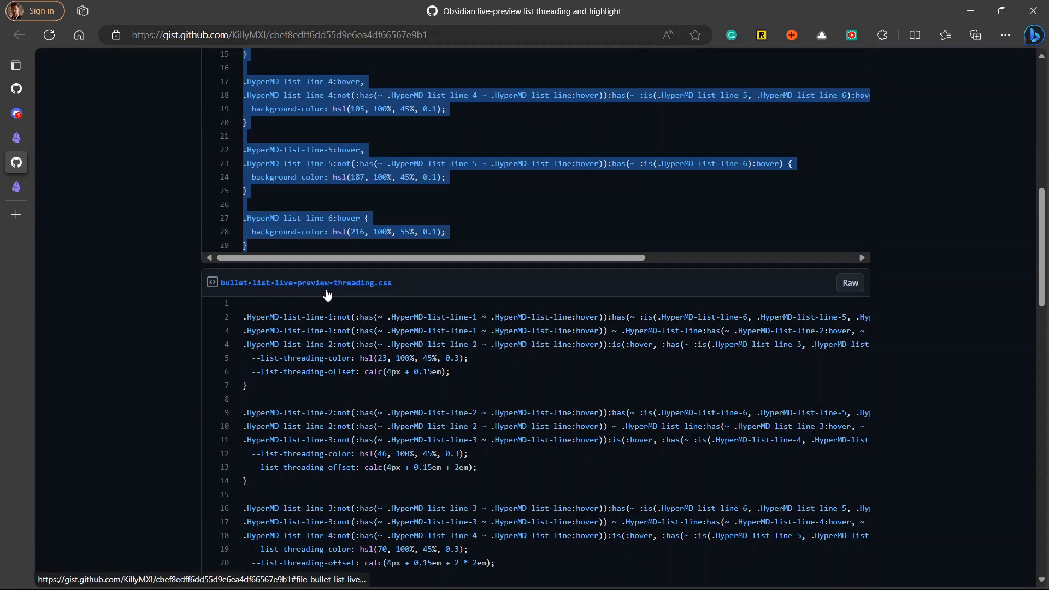
drag(244, 316, 247, 387)
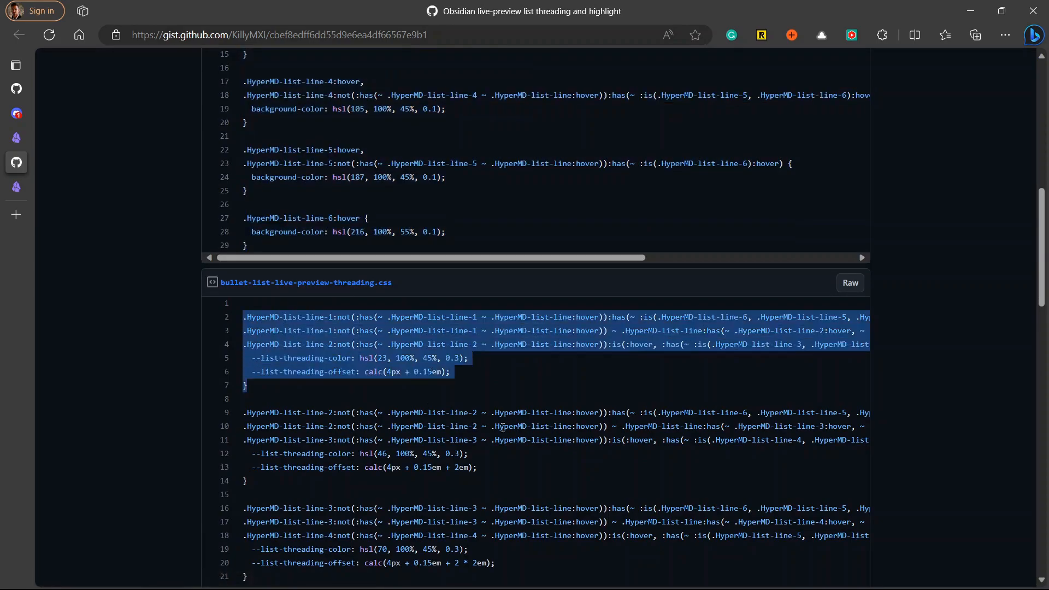
drag(503, 427, 502, 575)
key(alt+Tab)
drag(51, 481, 52, 250)
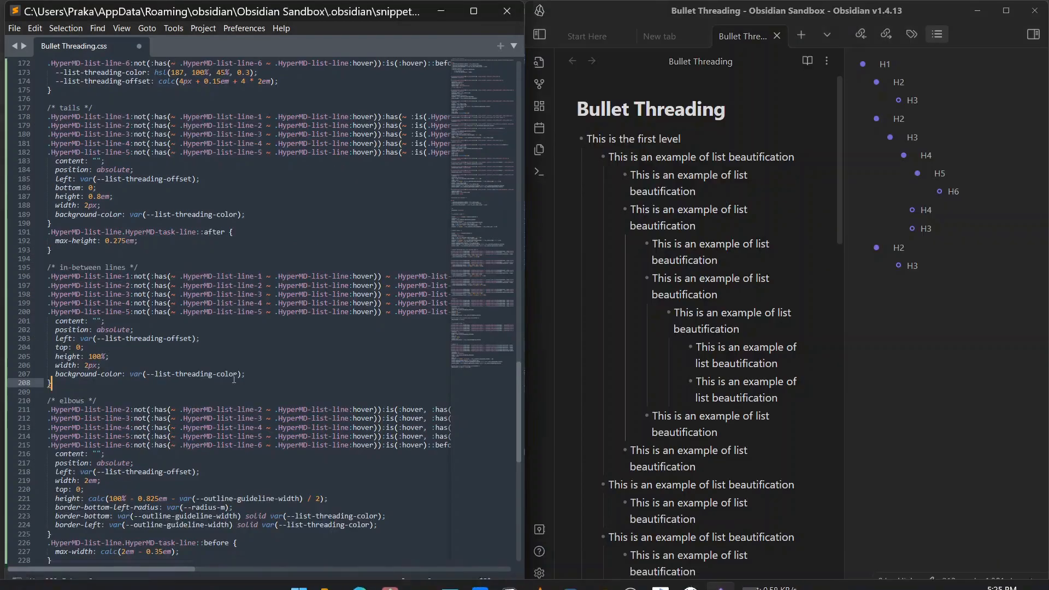
Save Bullet Threading.css, check the threads in the note, then select the outline elbow's bottom-border width variable
key(ctrl+s)
mouse_move(737, 424)
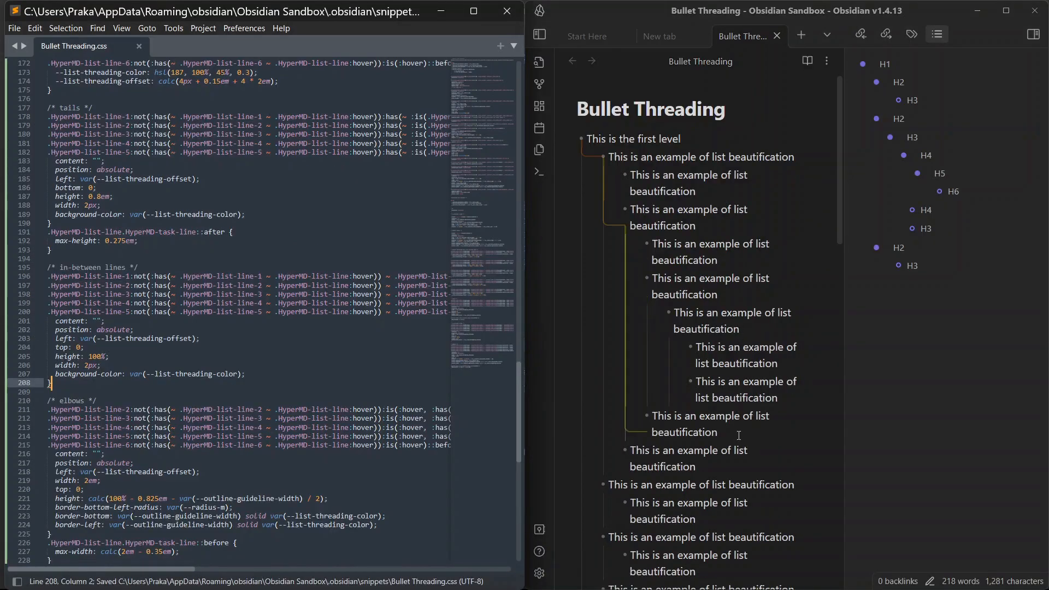
click(748, 271)
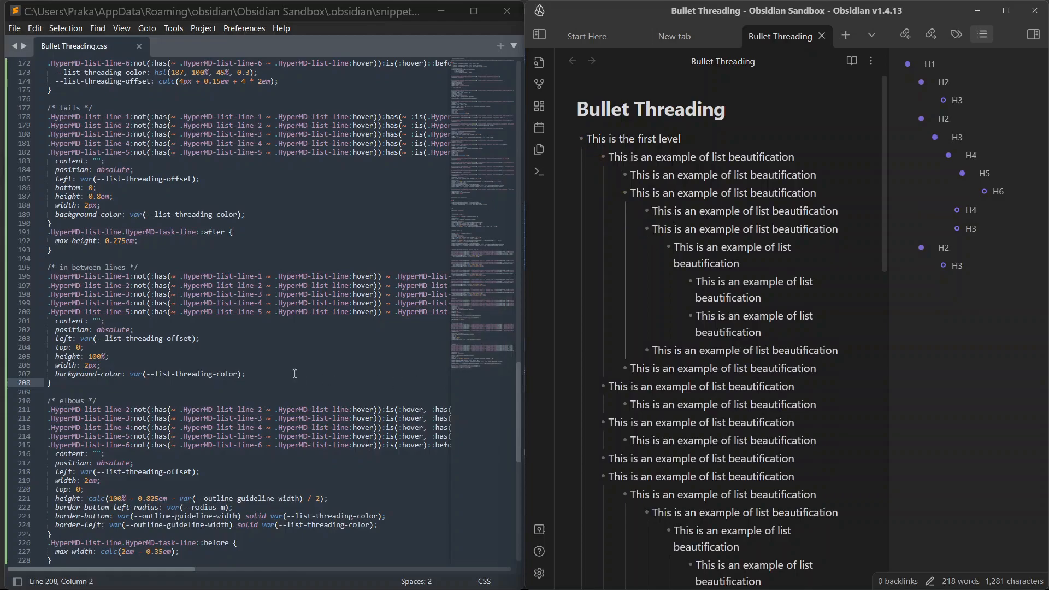
scroll(294, 373, down, 4)
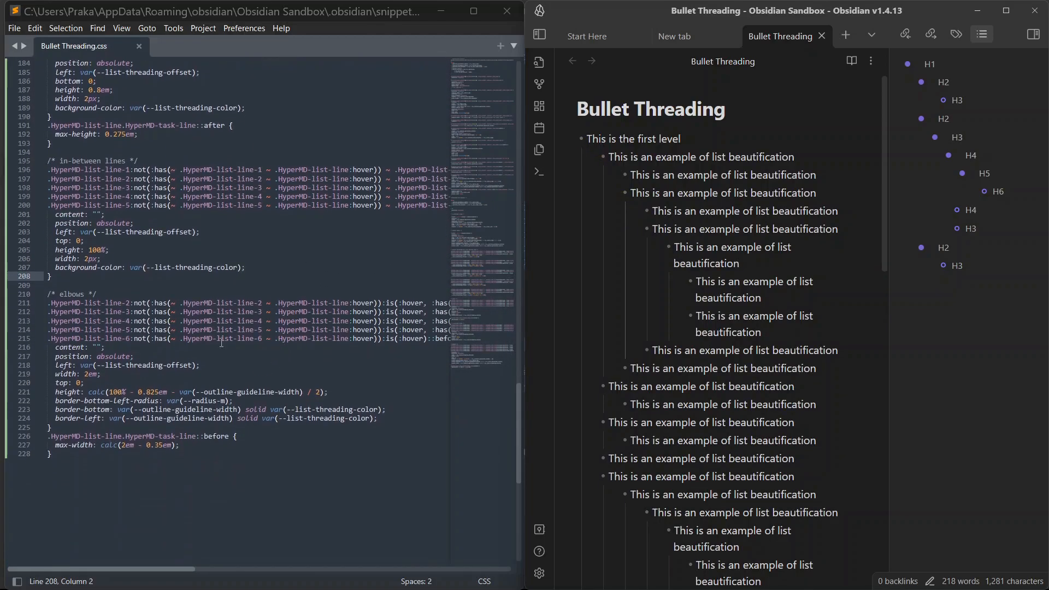
scroll(220, 344, up, 20)
click(388, 383)
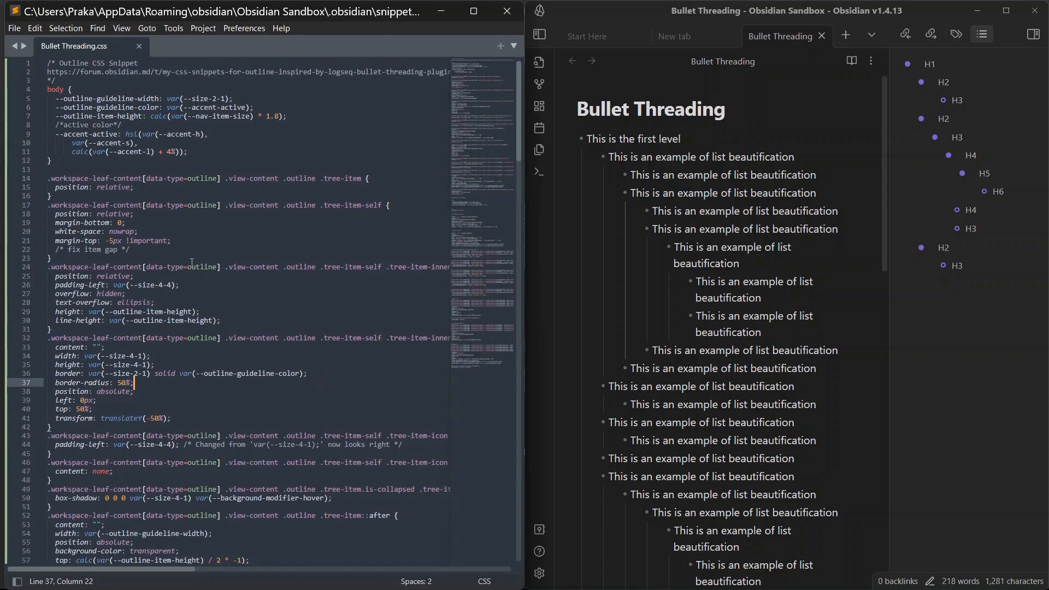
drag(65, 97, 158, 106)
scroll(146, 374, down, 17)
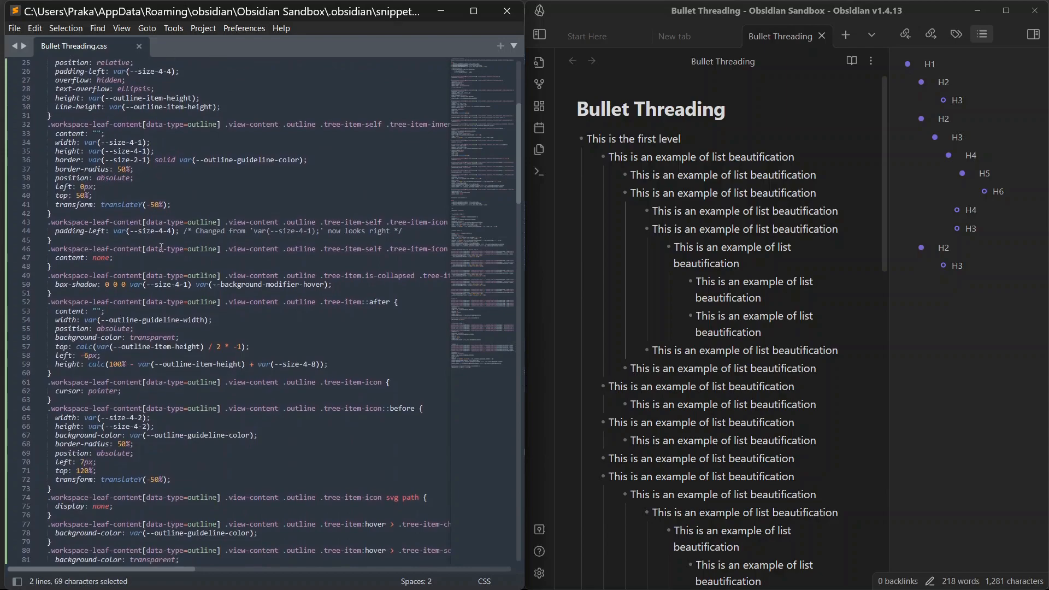
scroll(146, 374, down, 1)
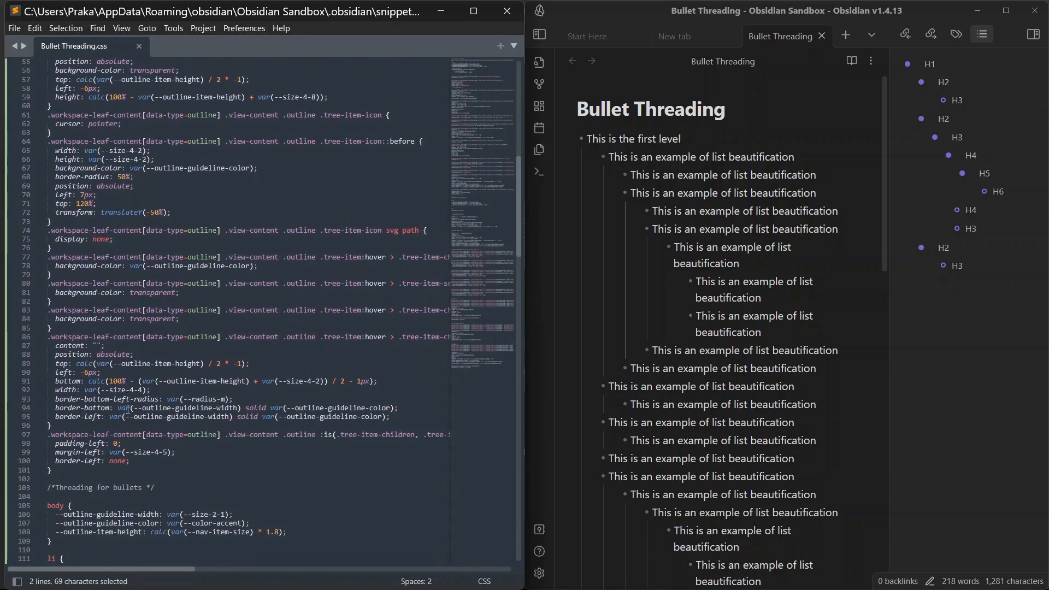
drag(117, 407, 238, 407)
Replace var(--outline-guideline-width) with 3px on the outline elbow's bottom and left borders and save
key(BackSpace)
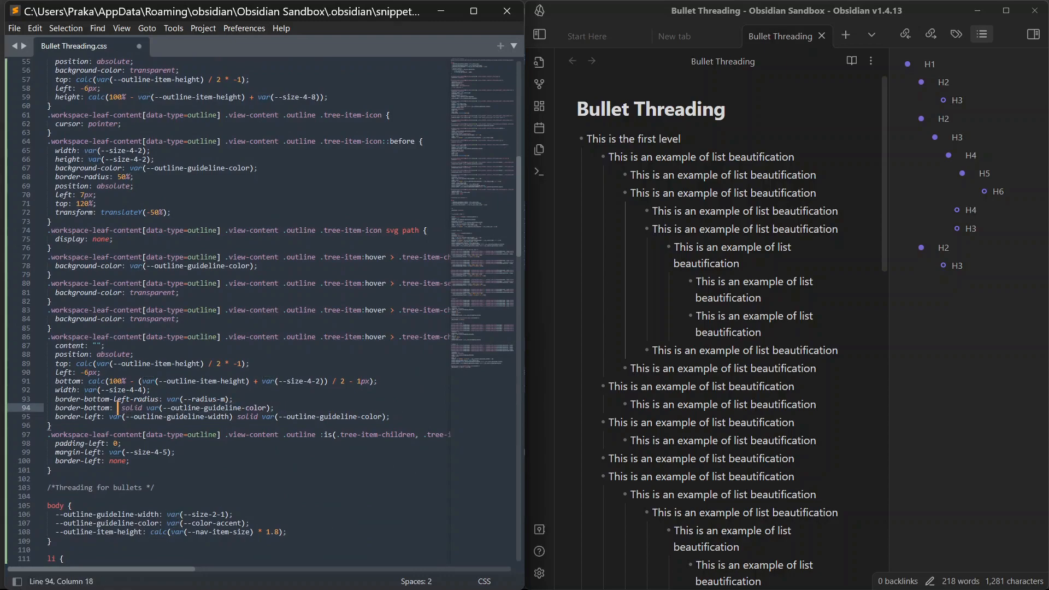
text(3px)
key(ctrl+s)
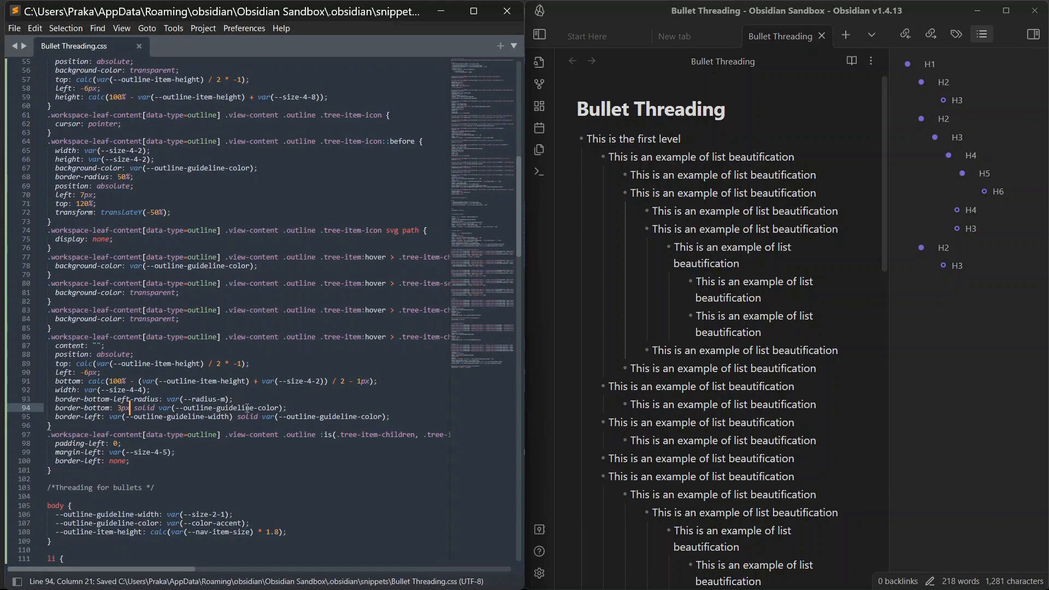
drag(109, 416, 233, 416)
text(3px)
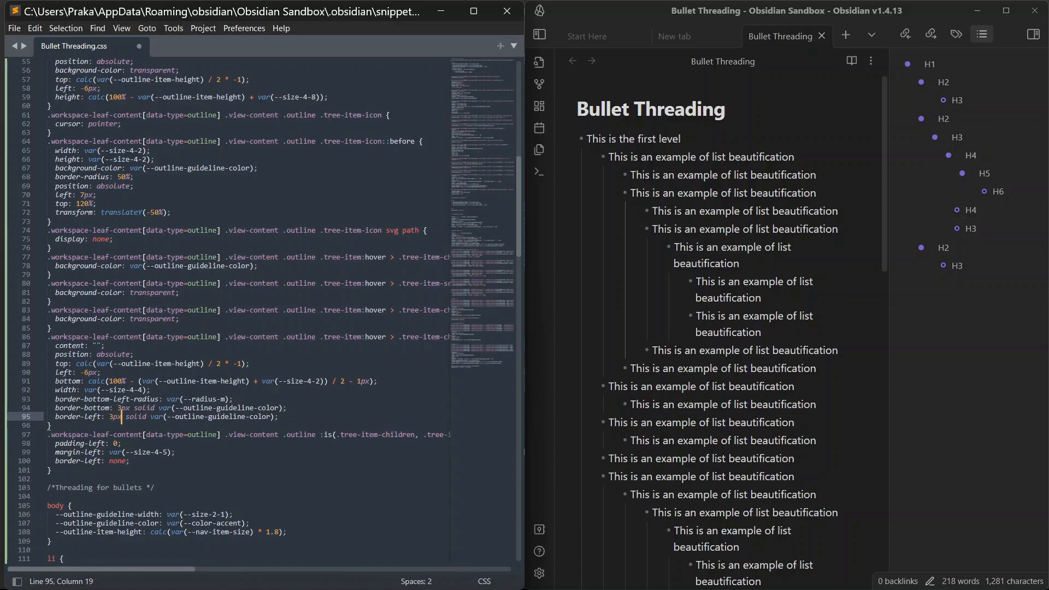
key(ctrl+s)
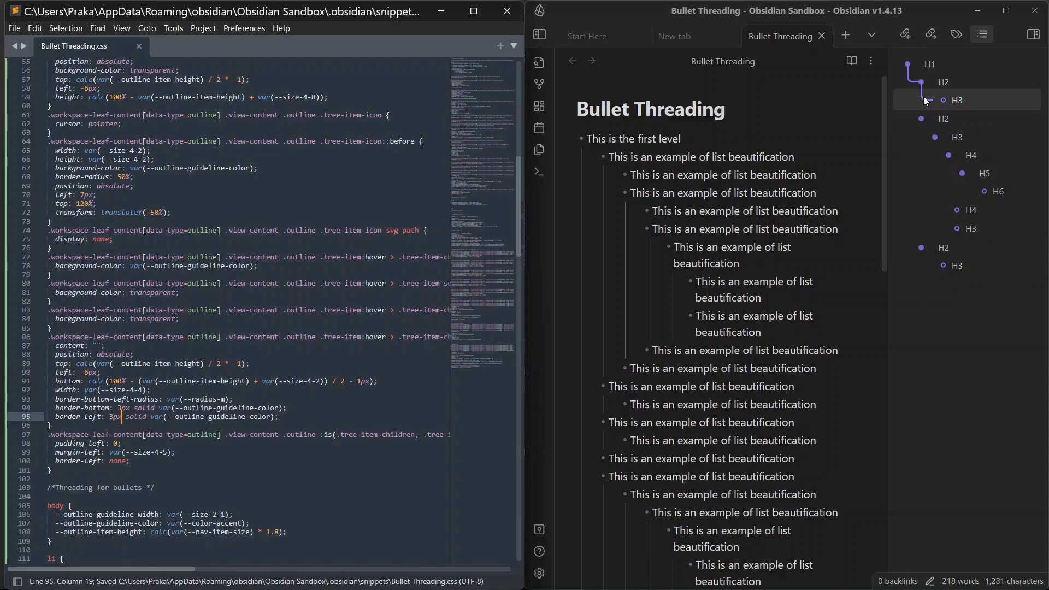
Try 4px on both border widths to compare, then remove the 4 to settle back on 3px
drag(115, 417, 111, 416)
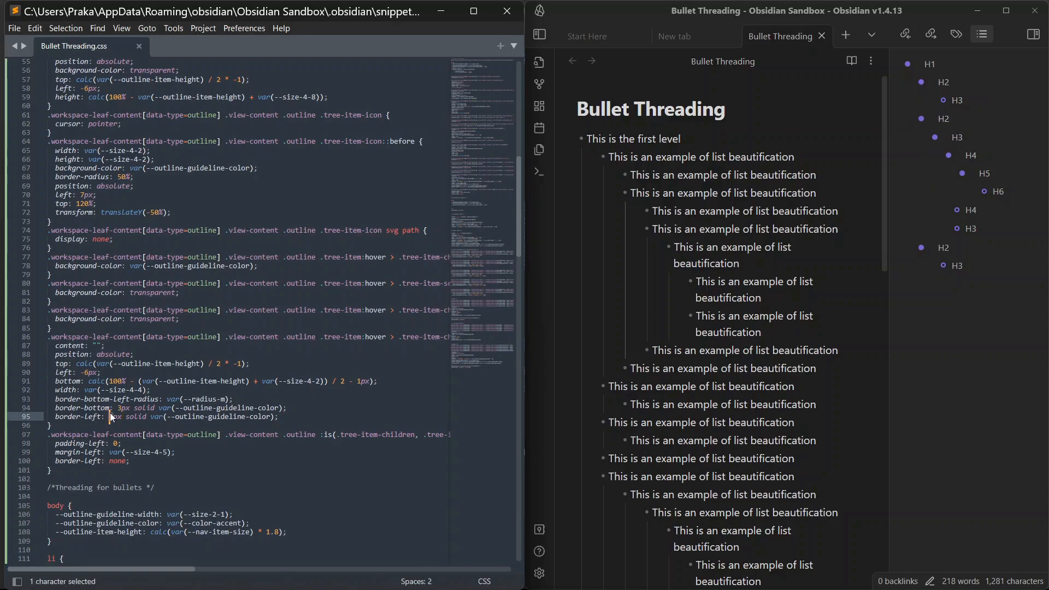
text(4)
click(117, 408)
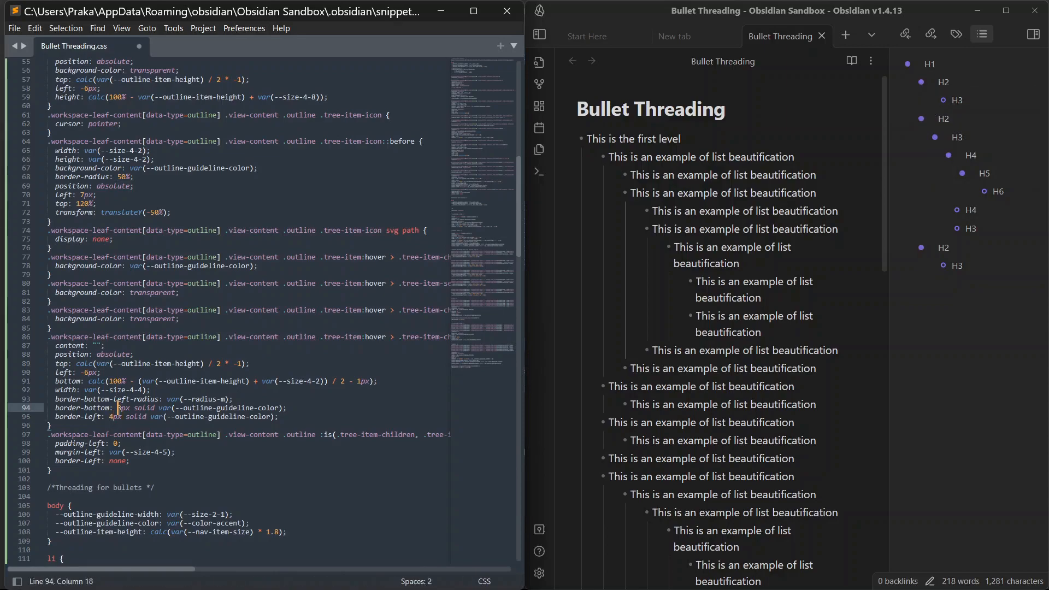
text(4)
key(ctrl+s)
key(BackSpace)
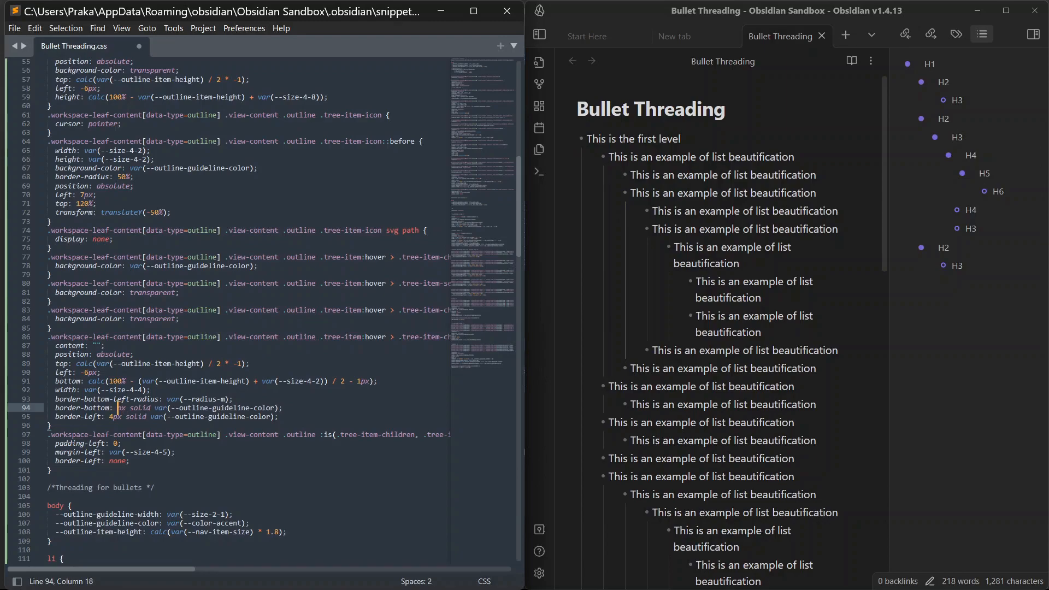
text(3)
click(113, 416)
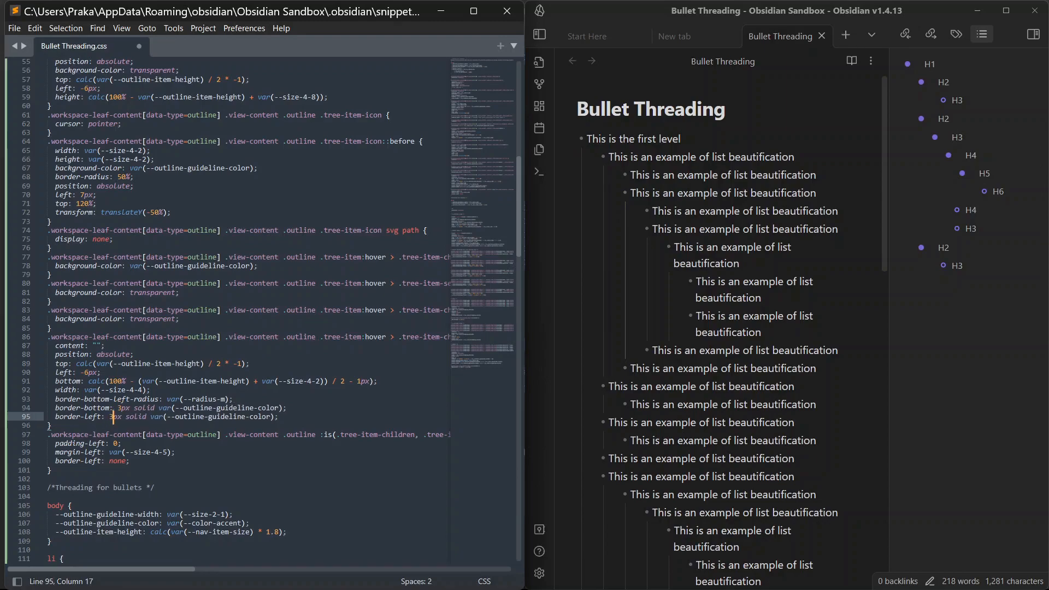
key(BackSpace)
text(3)
click(601, 109)
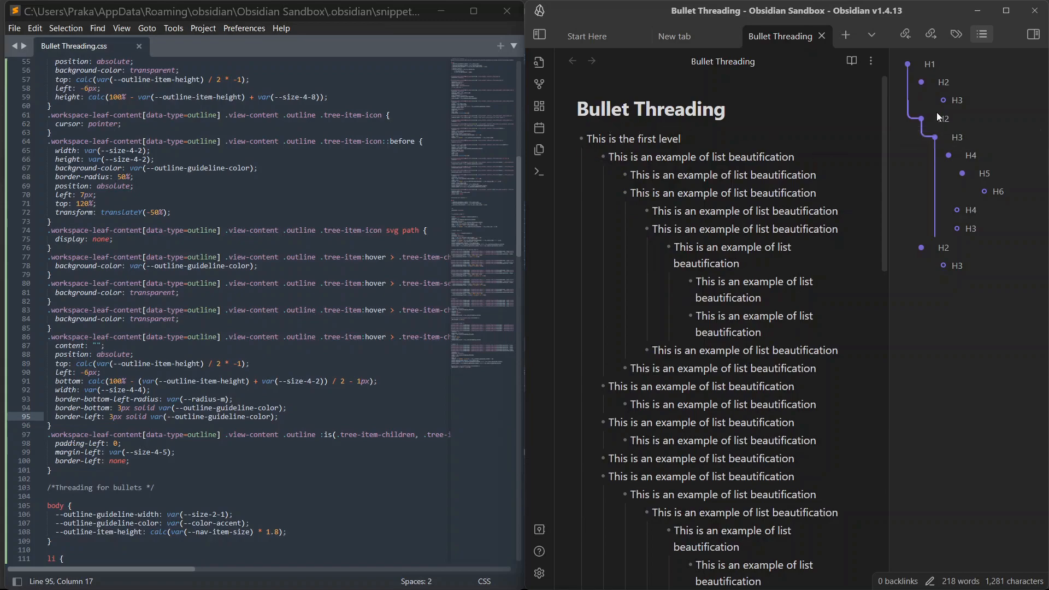
scroll(147, 307, down, 2)
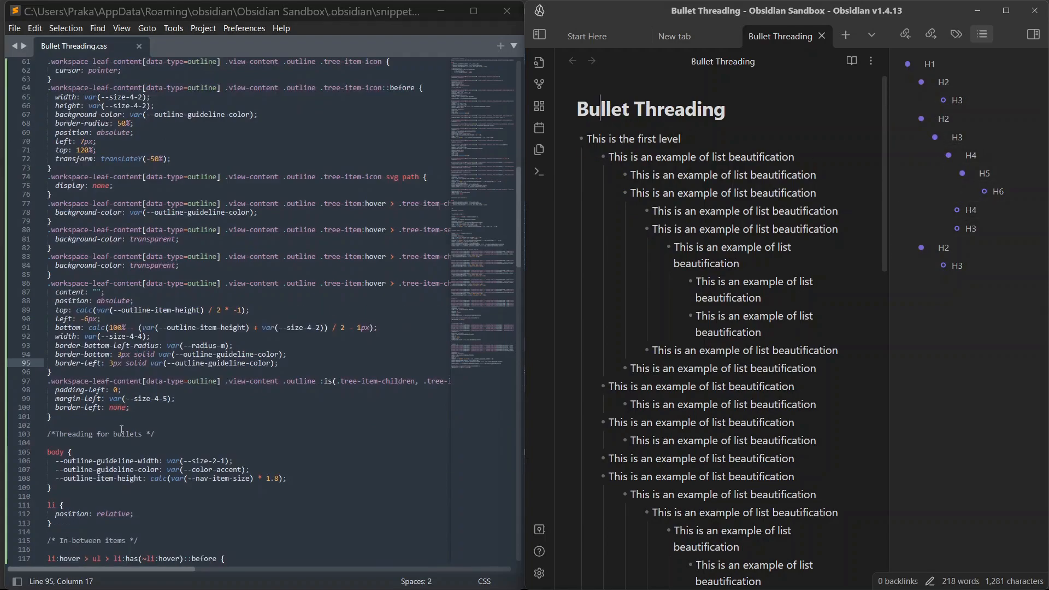
scroll(121, 435, down, 3)
Set border-bottom and border-left on lines 137-138 to 3px instead of the guideline-width variable and save
click(68, 357)
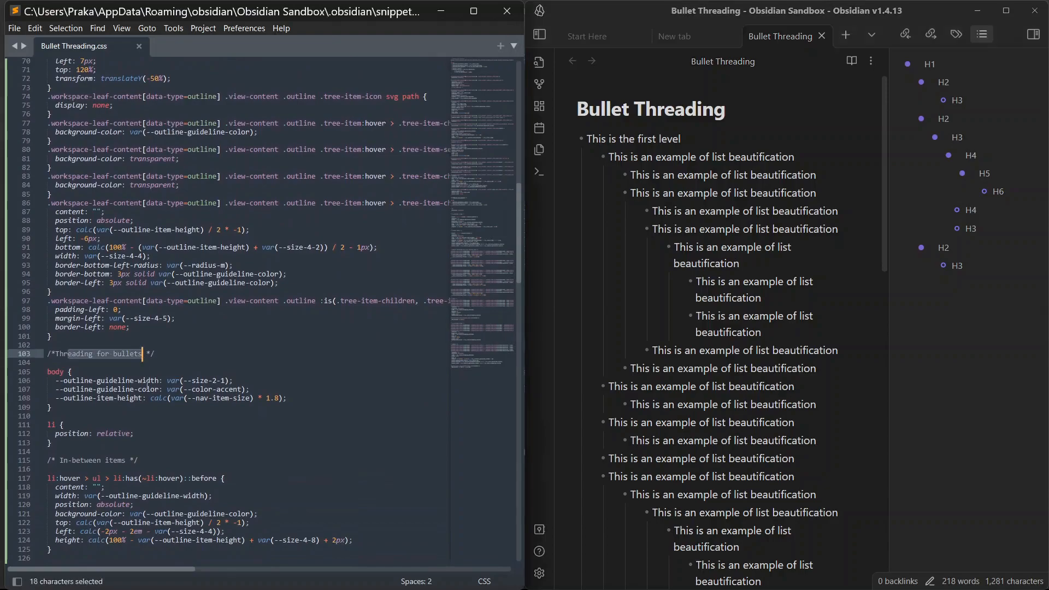
scroll(123, 386, down, 10)
drag(117, 388, 250, 388)
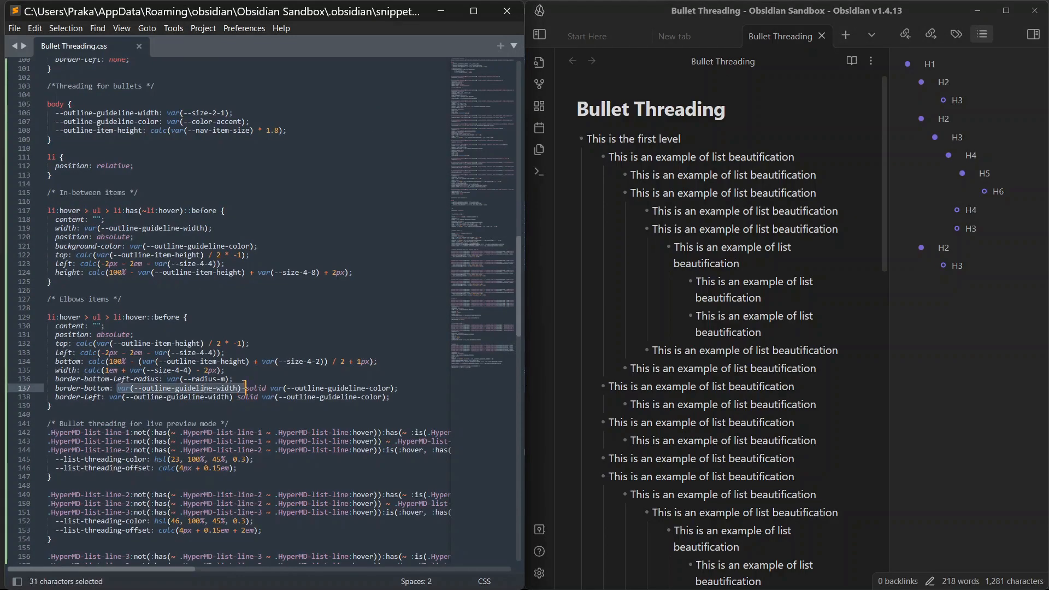
text(3px)
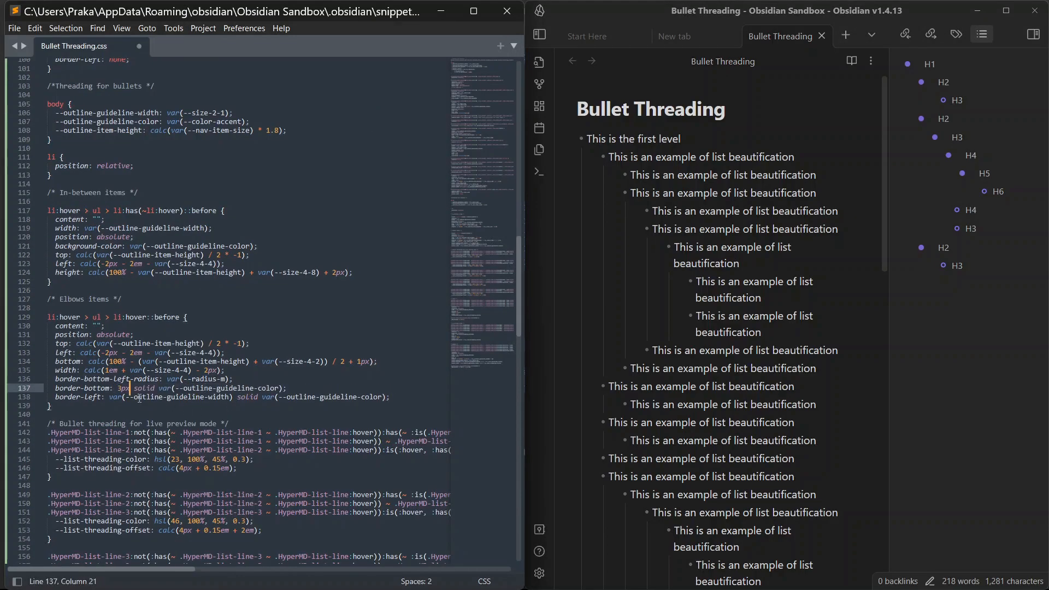
drag(110, 396, 233, 397)
text(3px)
key(ctrl+s)
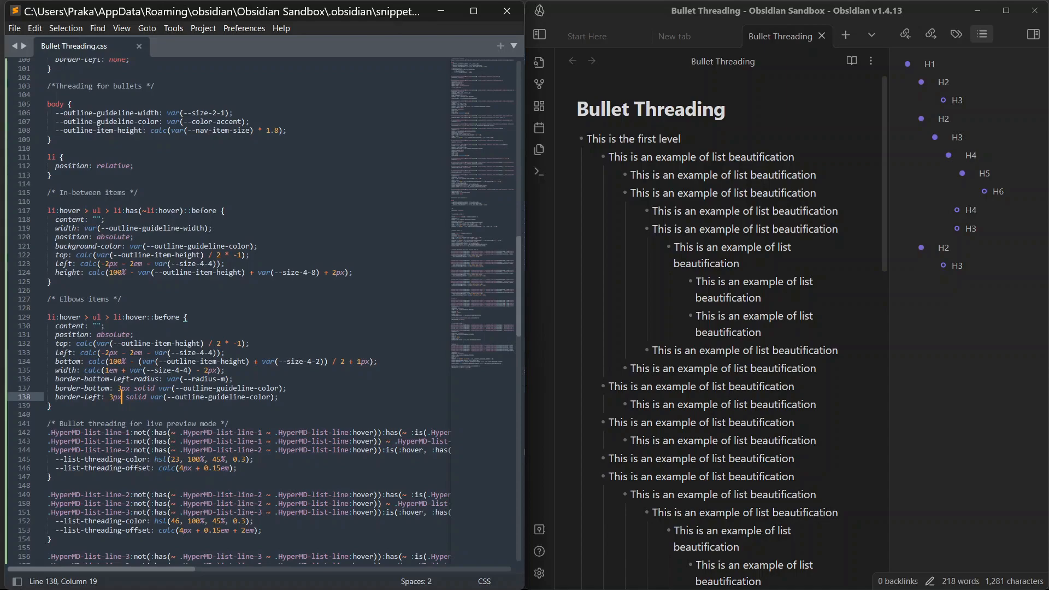
click(231, 380)
key(ctrl+s)
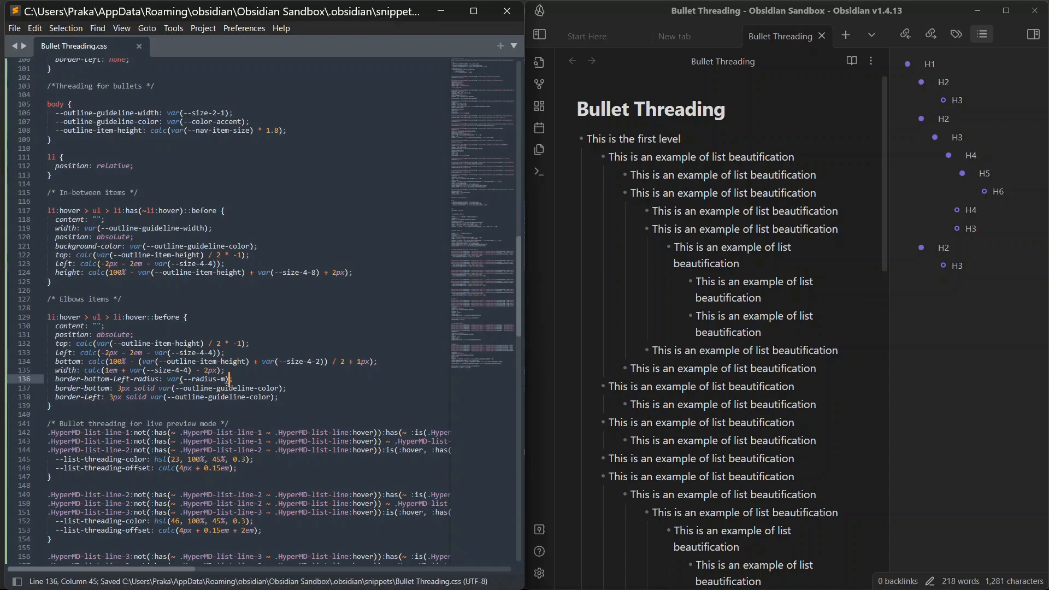
Preview the thicker elbow threads in the note, review the elbow rule, and switch the note to reading view
click(735, 247)
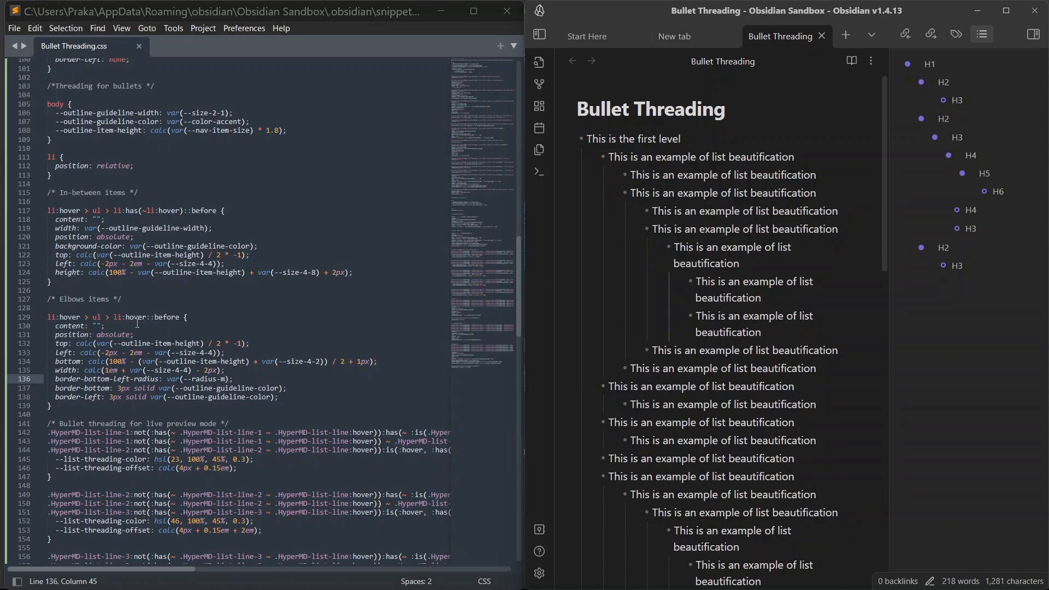
click(105, 326)
drag(116, 316, 163, 397)
click(164, 397)
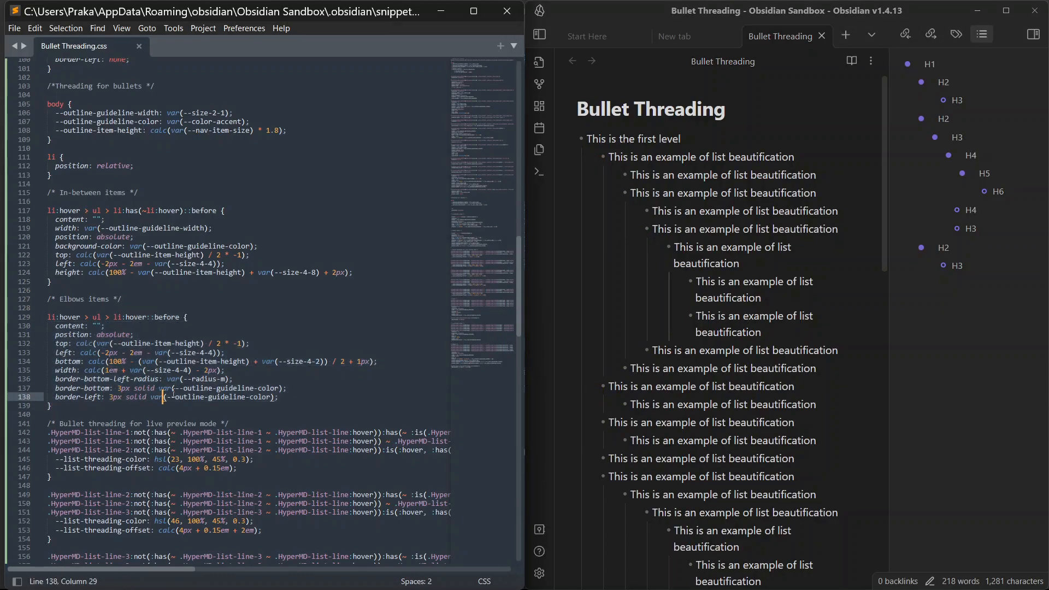
click(706, 318)
key(ctrl+e)
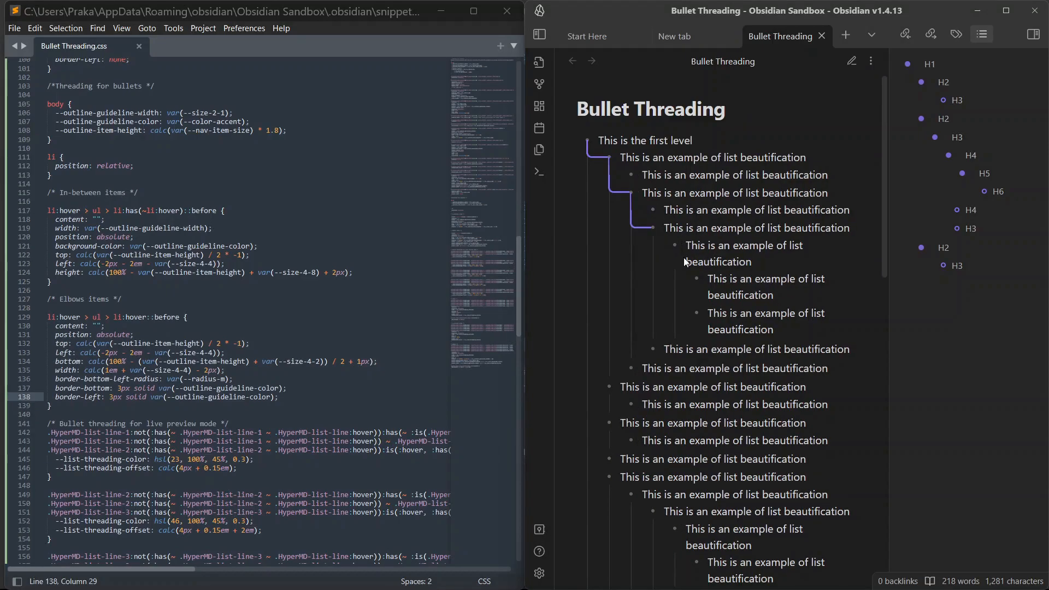
scroll(198, 443, down, 5)
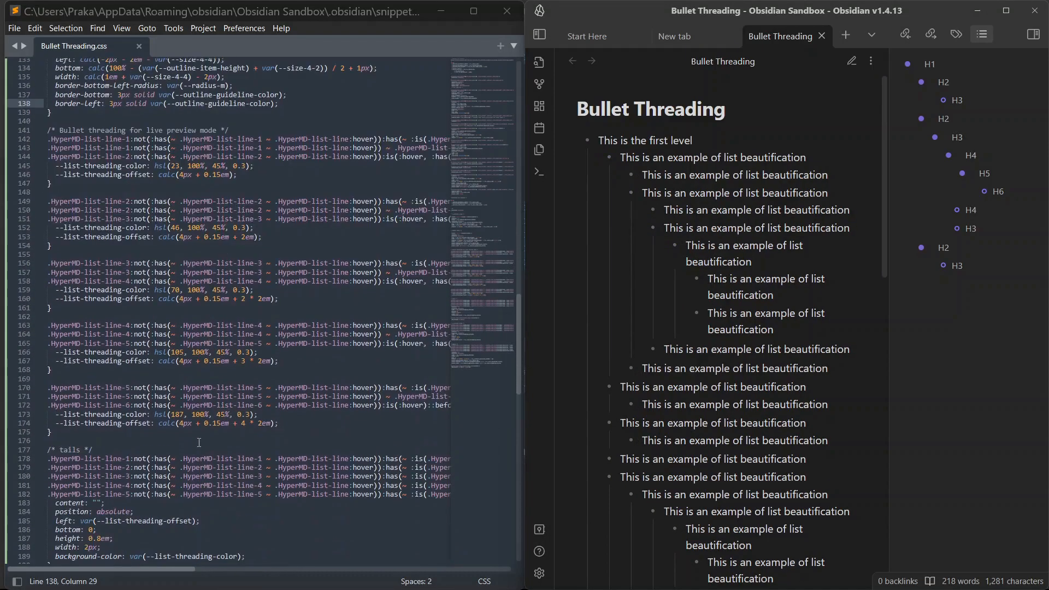
scroll(198, 442, down, 5)
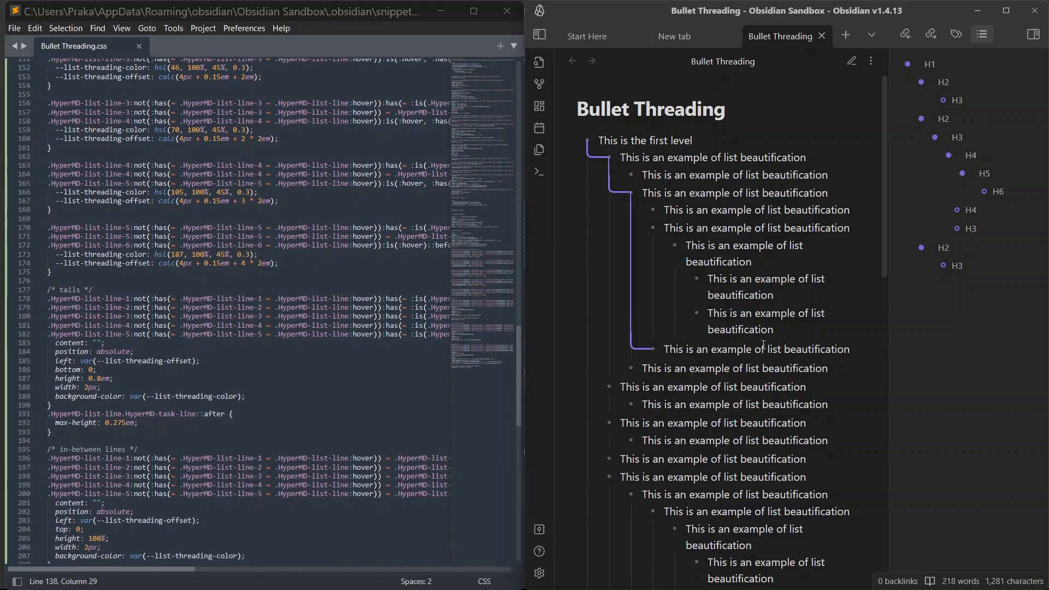
Set the live-preview /* elbows */ rule's border-bottom and border-left on lines 223-224 to 3px and save
key(ctrl+e)
scroll(262, 328, down, 5)
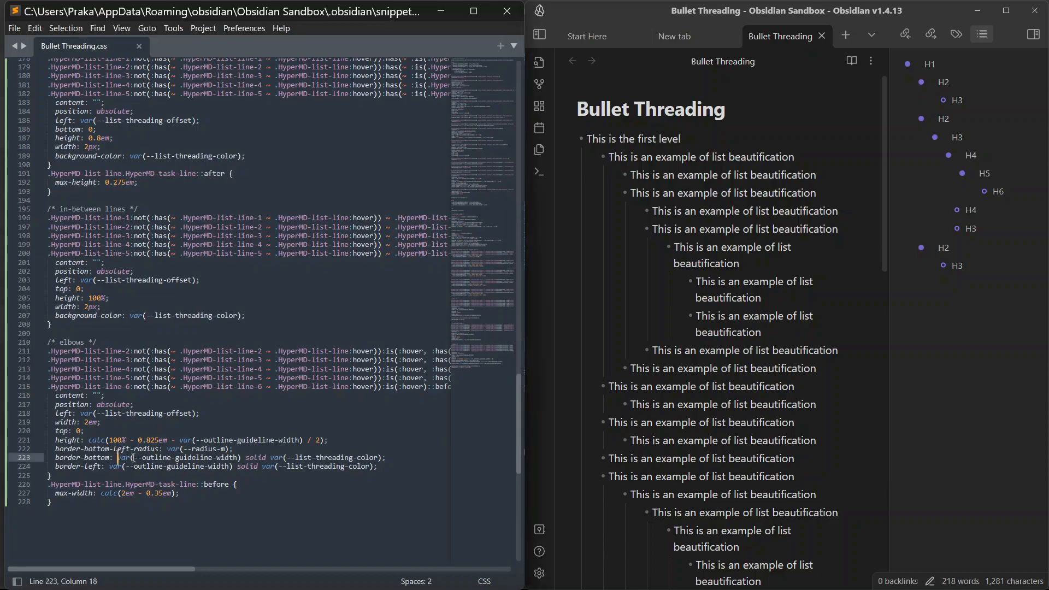
drag(116, 458, 242, 457)
text(3px)
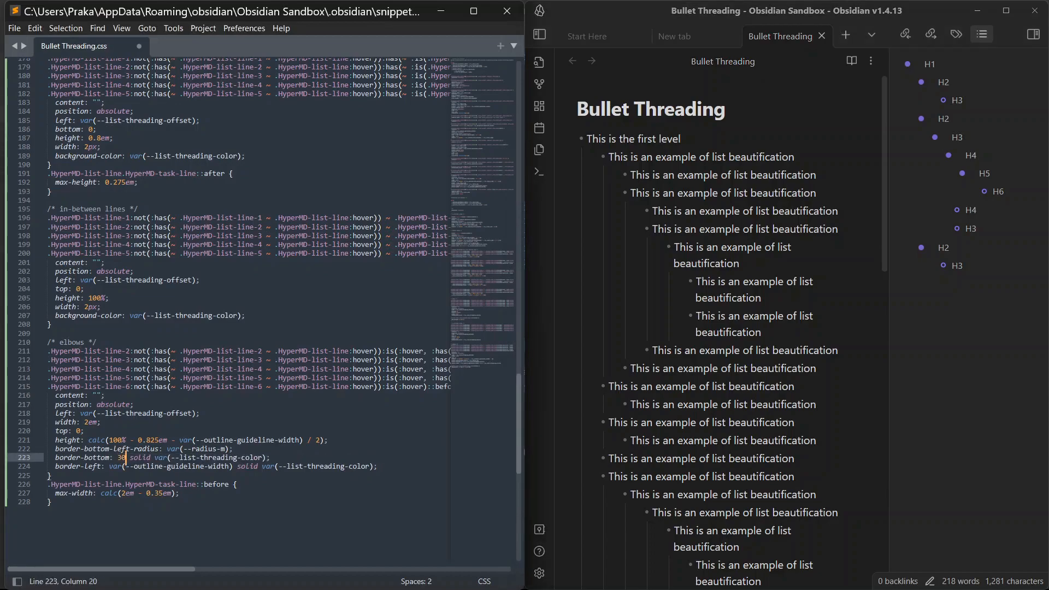
drag(111, 466, 233, 466)
text(3px)
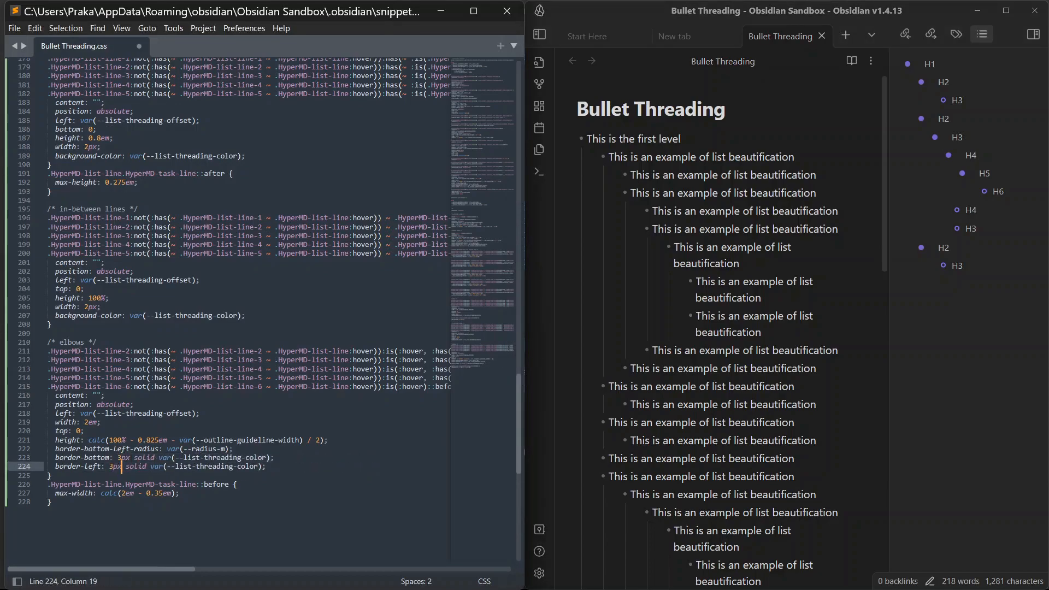
key(ctrl+s)
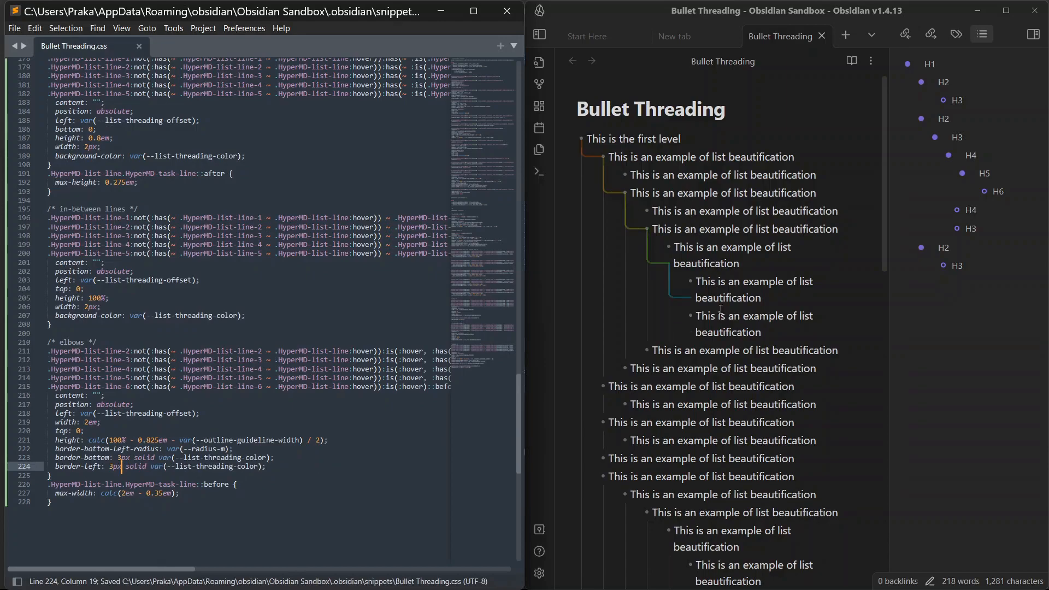
Check the thicker threads in the note and save the snippet again
click(737, 318)
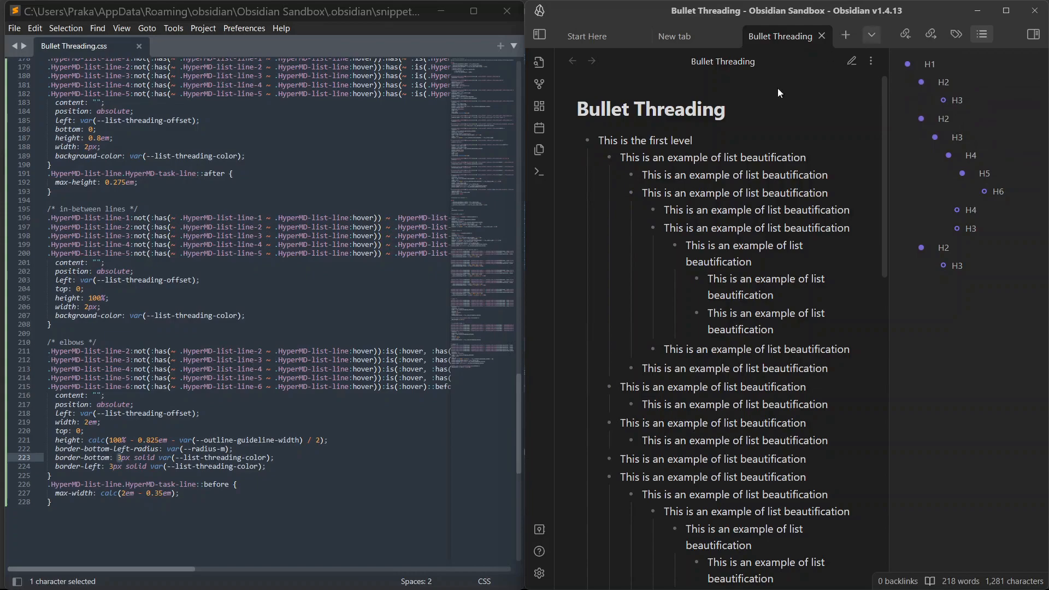
click(263, 422)
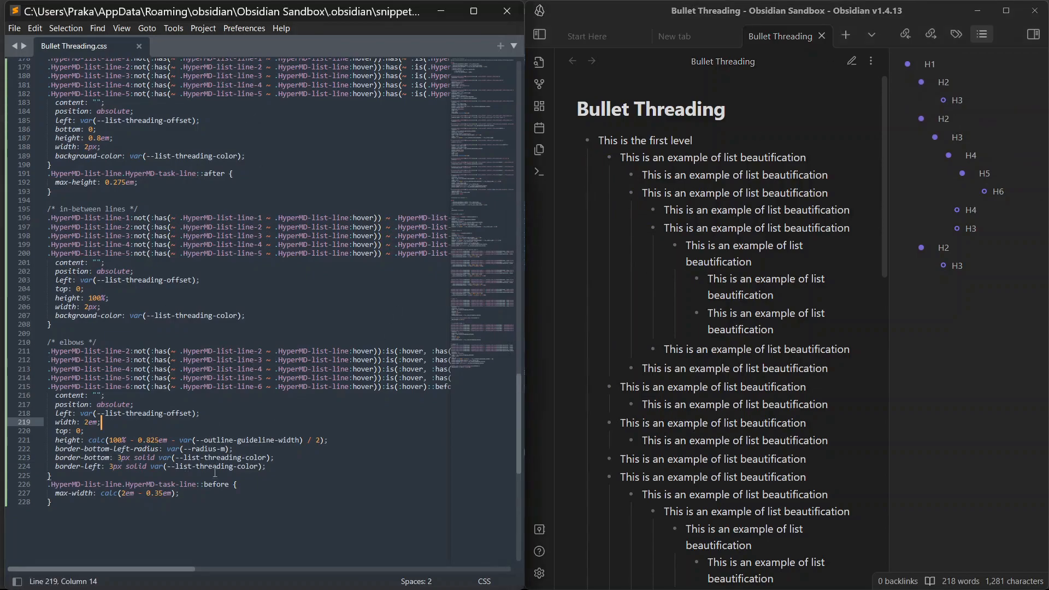
click(290, 466)
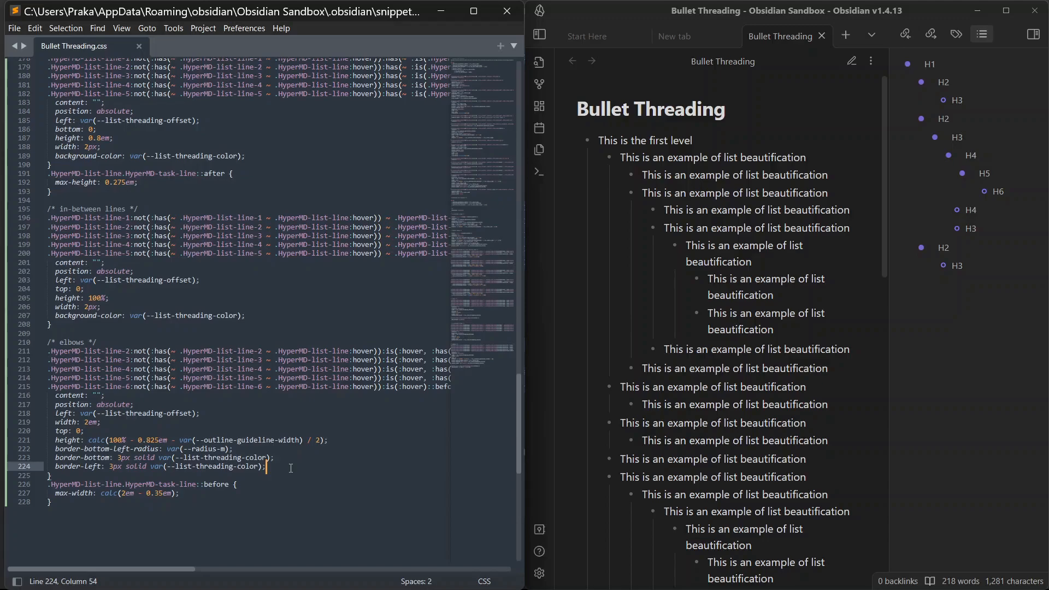
key(ctrl+s)
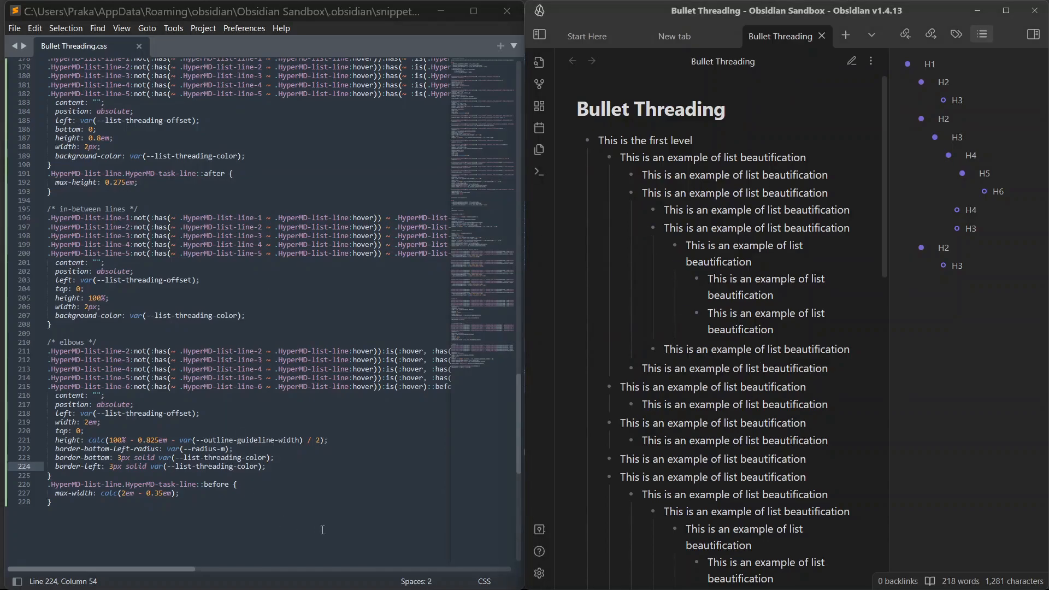
Switch to the Second-Brain vault with its Outline CSS note, skimming the snippet's code
click(538, 529)
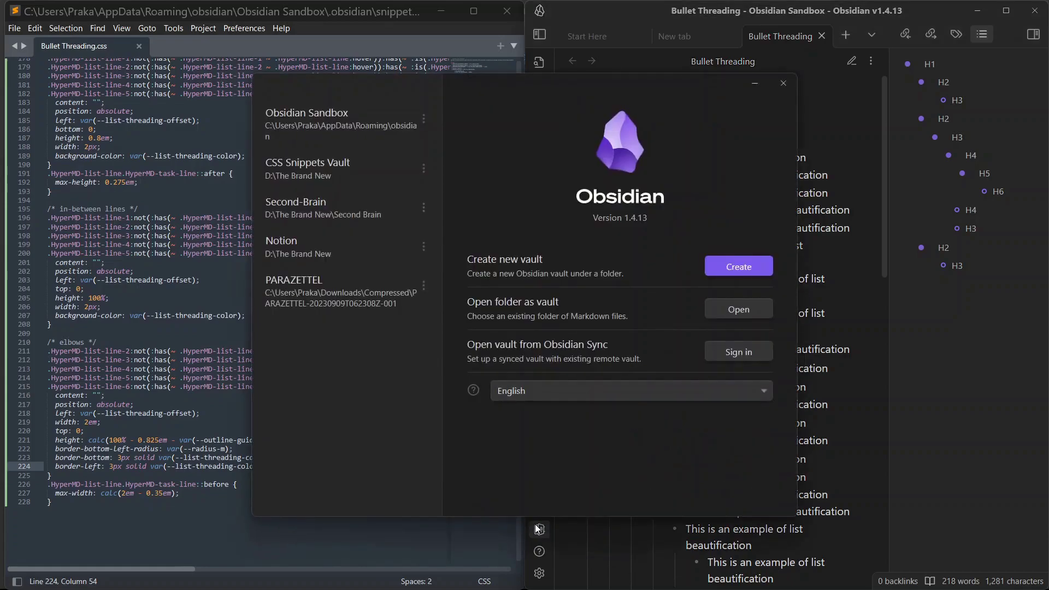
click(337, 123)
mouse_move(321, 218)
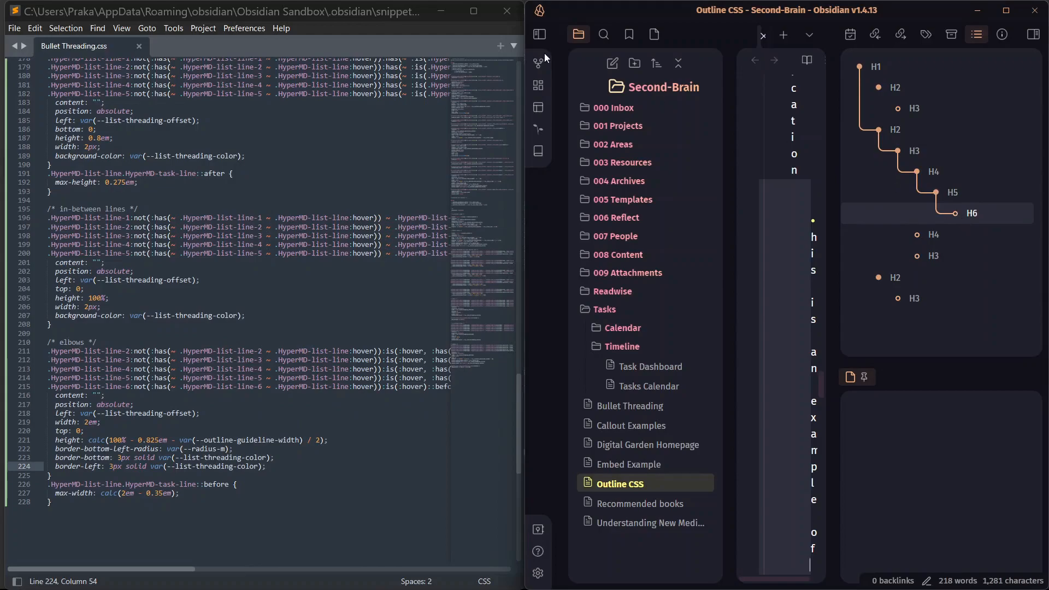
mouse_move(188, 495)
mouse_down()
mouse_move(233, 58)
mouse_move(230, 227)
mouse_up()
scroll(224, 291, down, 10)
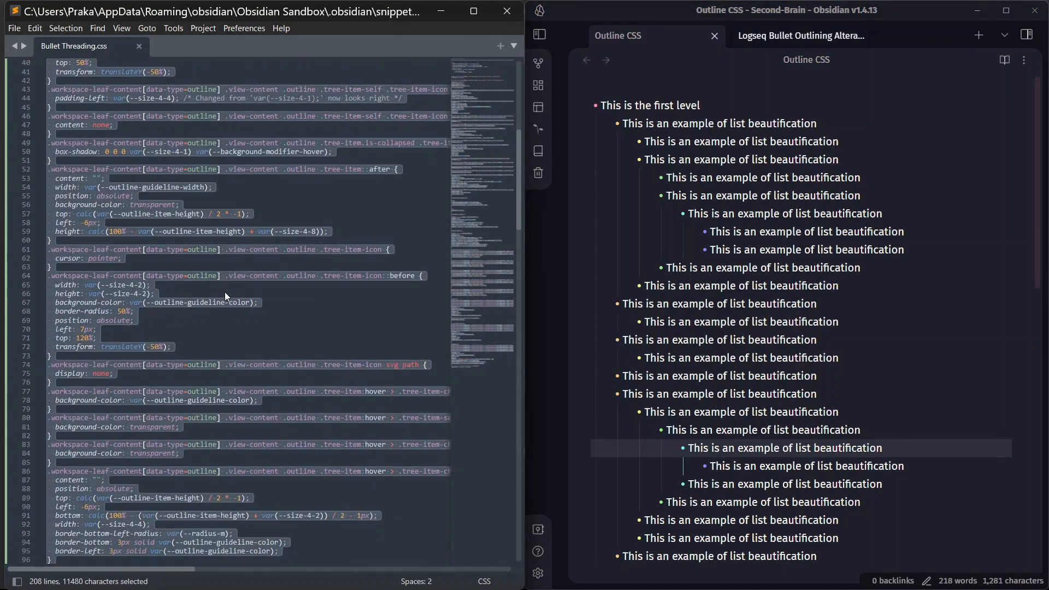
click(224, 291)
click(135, 329)
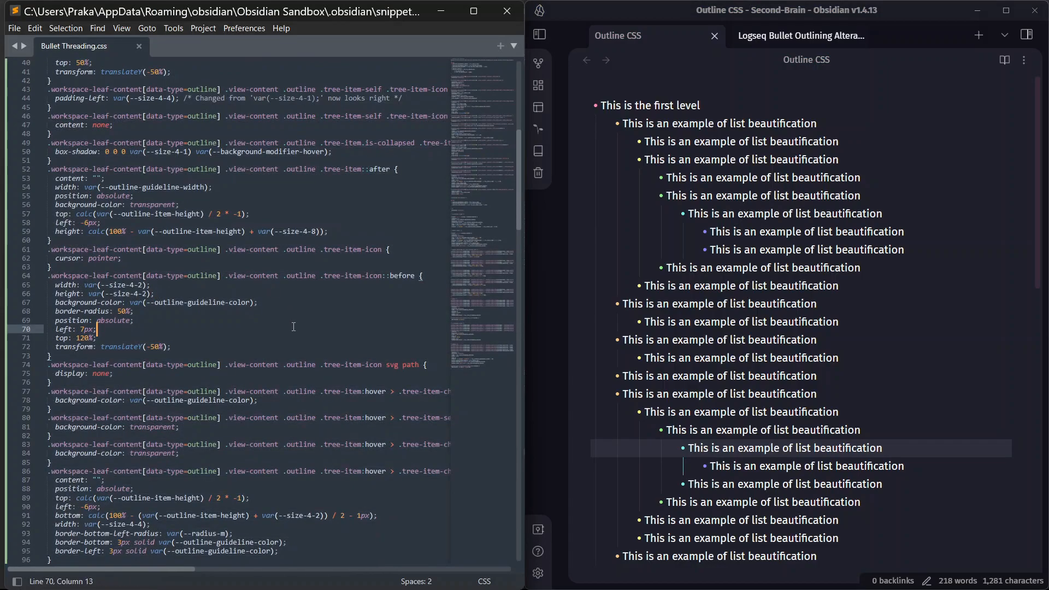
click(133, 489)
Review the outline hover and connector rules on lines 74-93 of the snippet
drag(56, 356, 250, 530)
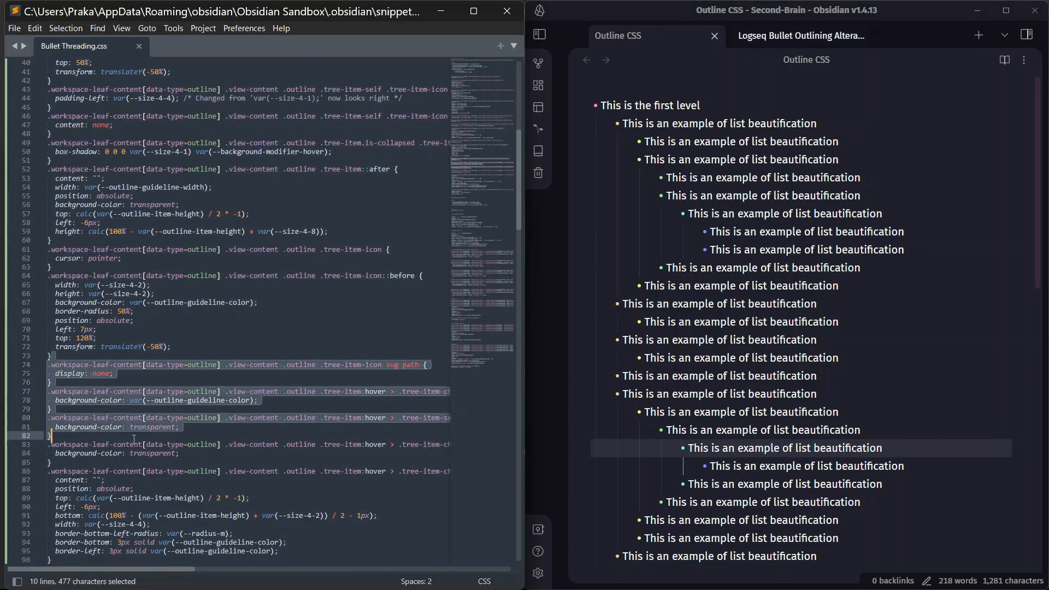
click(276, 541)
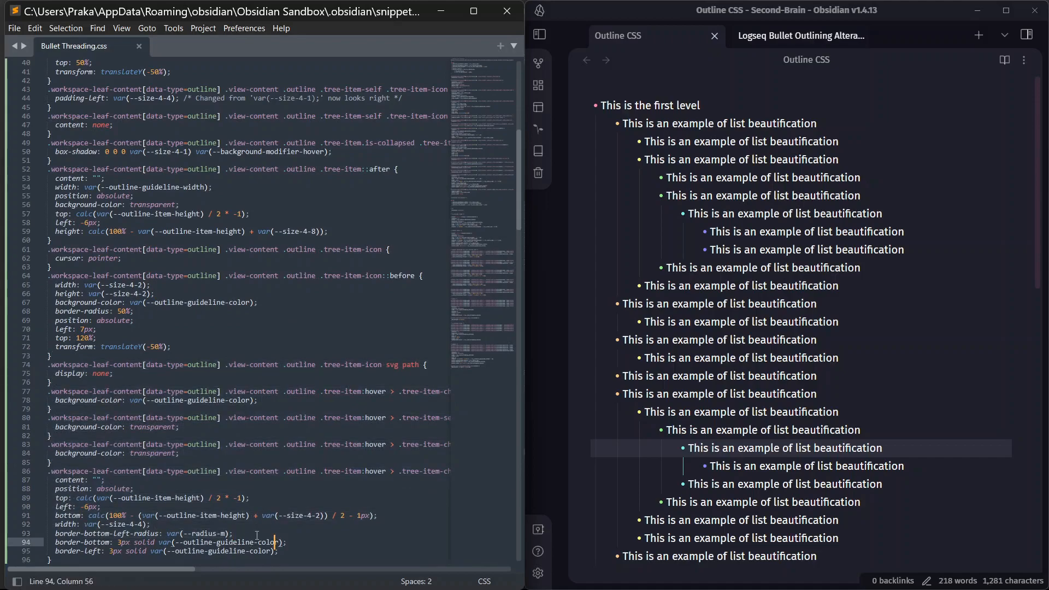
drag(257, 535, 31, 413)
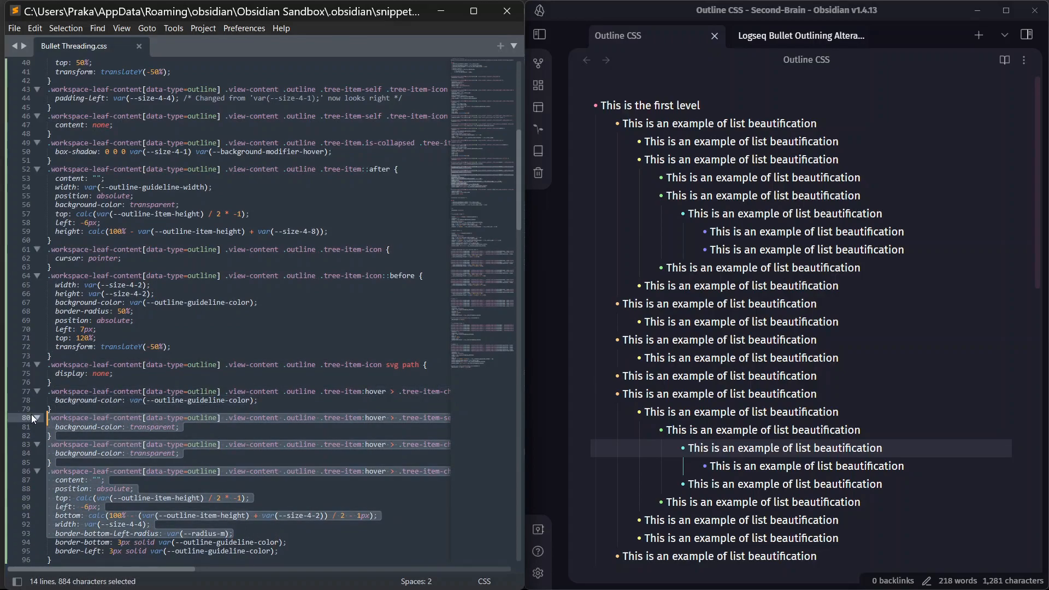
click(112, 417)
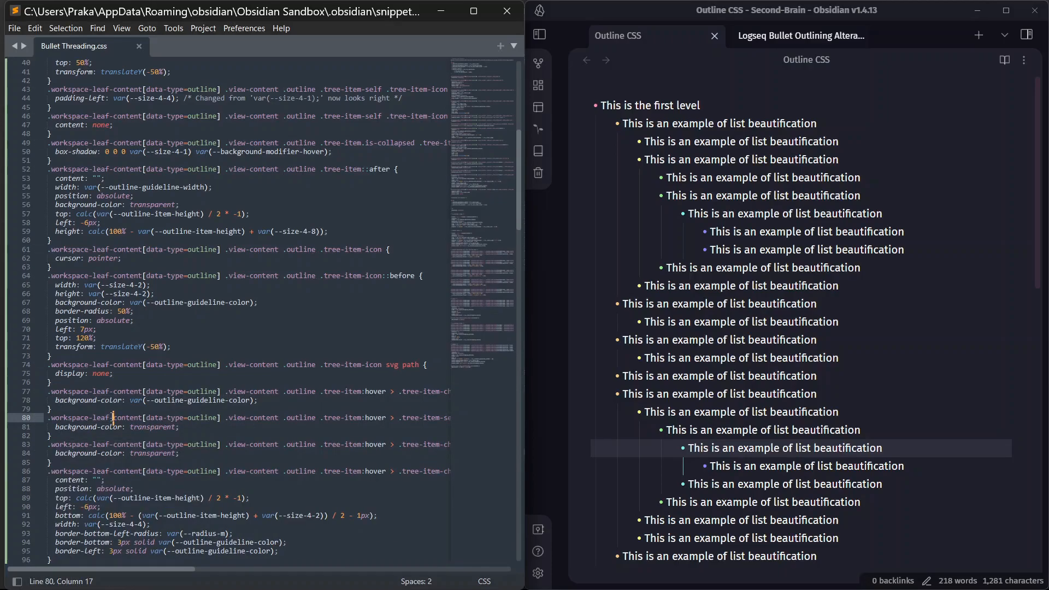
Hide Sublime Text and the gist browser so only the Outline CSS note with its threading lines remains
click(441, 11)
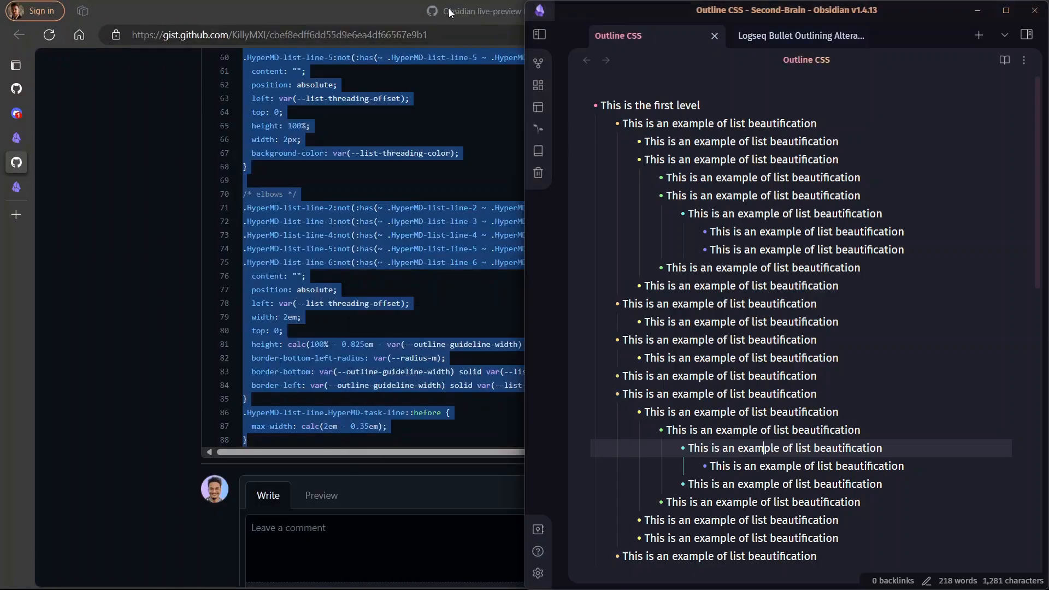
double_click(449, 12)
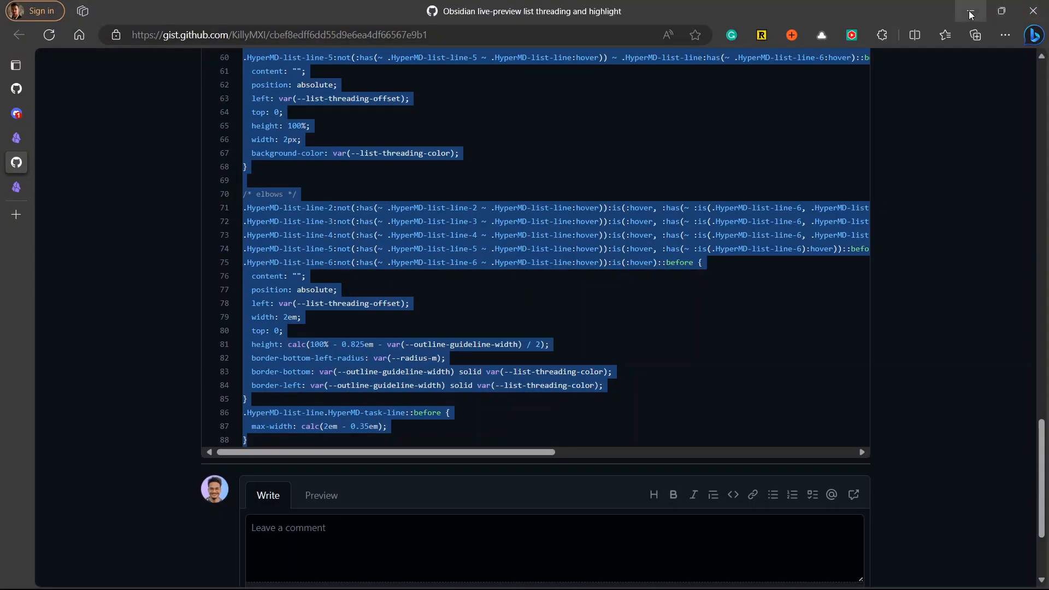
click(969, 15)
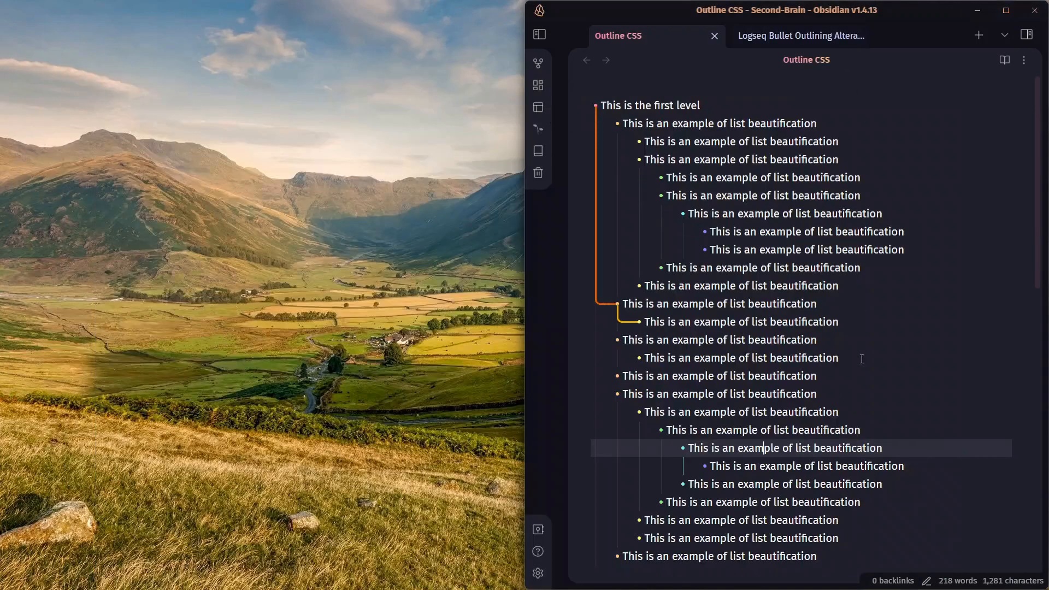